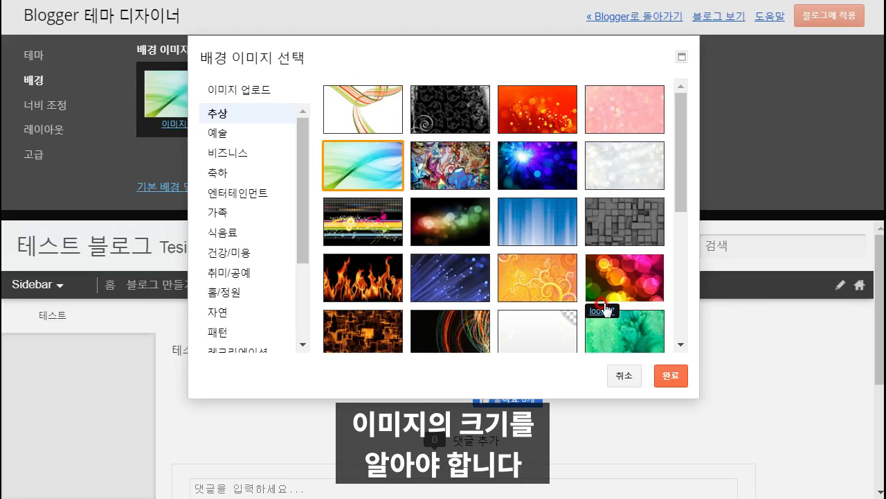
Check the background image upload requirements and view the selected abstract background's thumbnail on its own in a new tab
{"action": "left_click", "coordinate": [256, 89]}
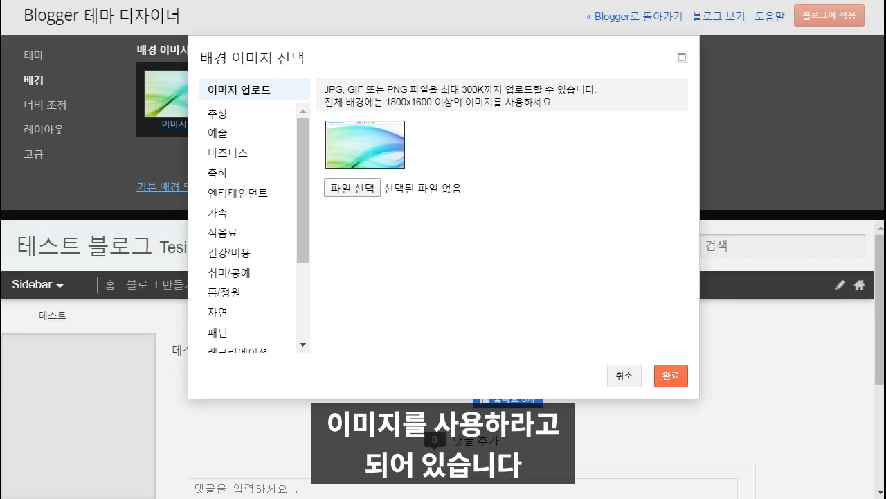
{"action": "left_click", "coordinate": [220, 113]}
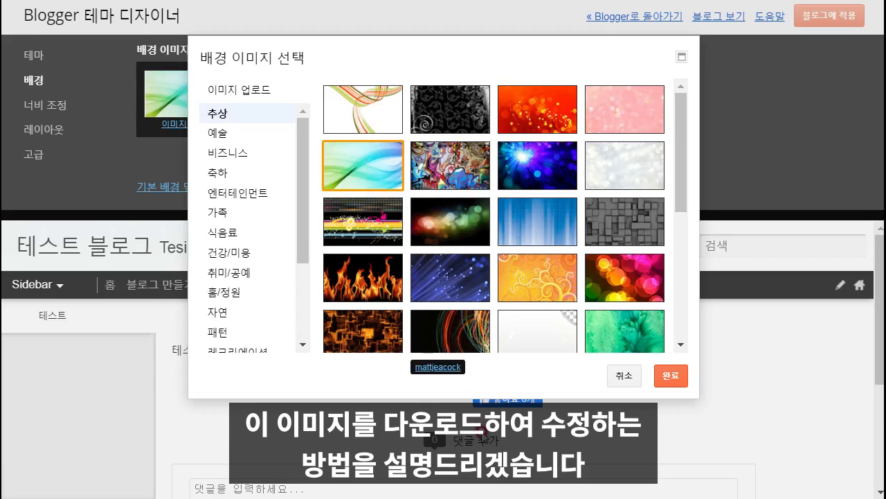
{"action": "right_click", "coordinate": [371, 160]}
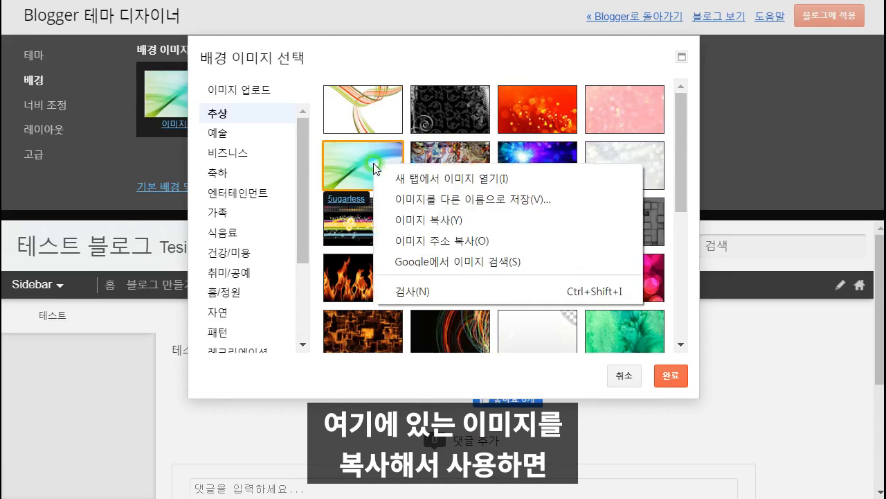
{"action": "left_click", "coordinate": [418, 182]}
{"action": "left_click", "coordinate": [298, 2]}
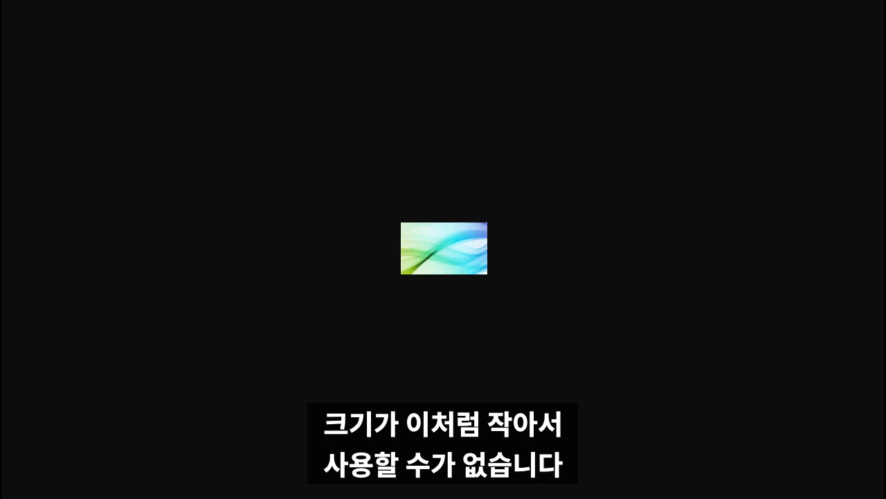
{"action": "key", "text": "ctrl+w"}
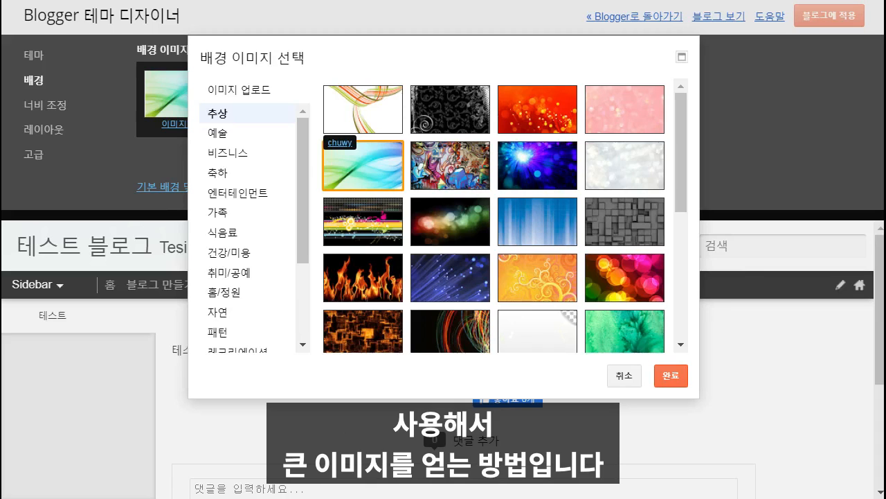
Open the test blog and switch its dynamic view to Snapshot so the background image shows
{"action": "left_click", "coordinate": [728, 20]}
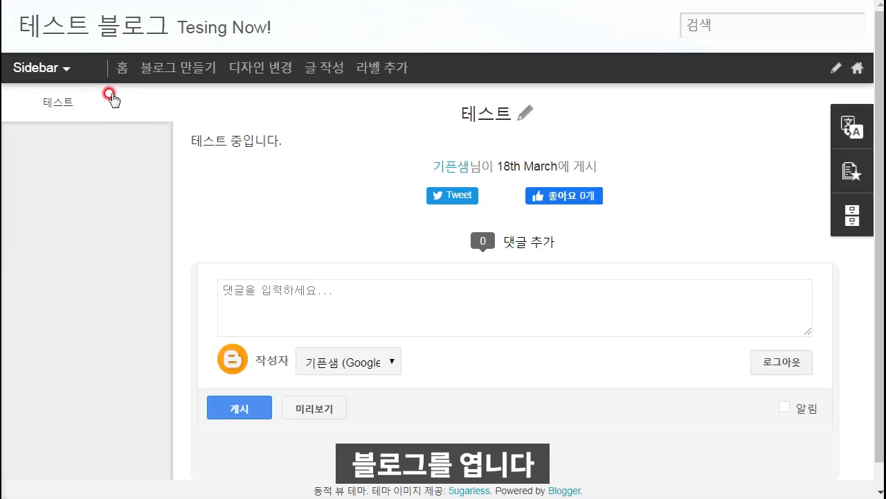
{"action": "left_click", "coordinate": [64, 69]}
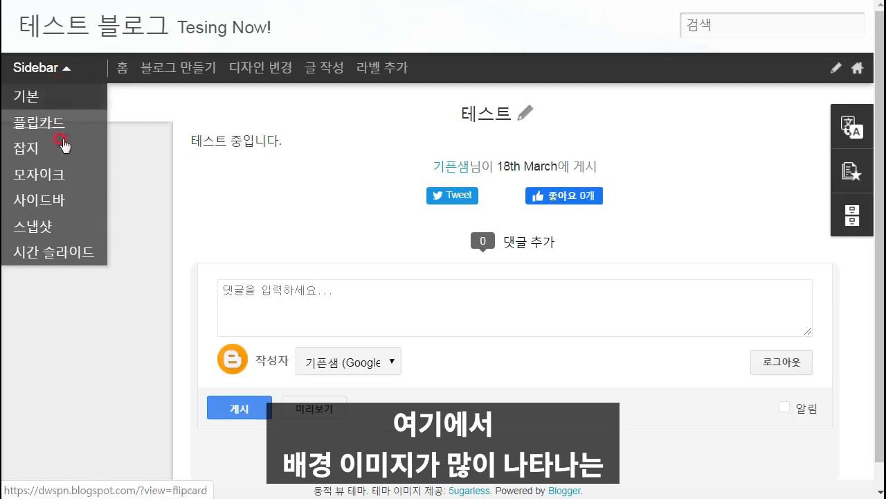
{"action": "left_click", "coordinate": [63, 228]}
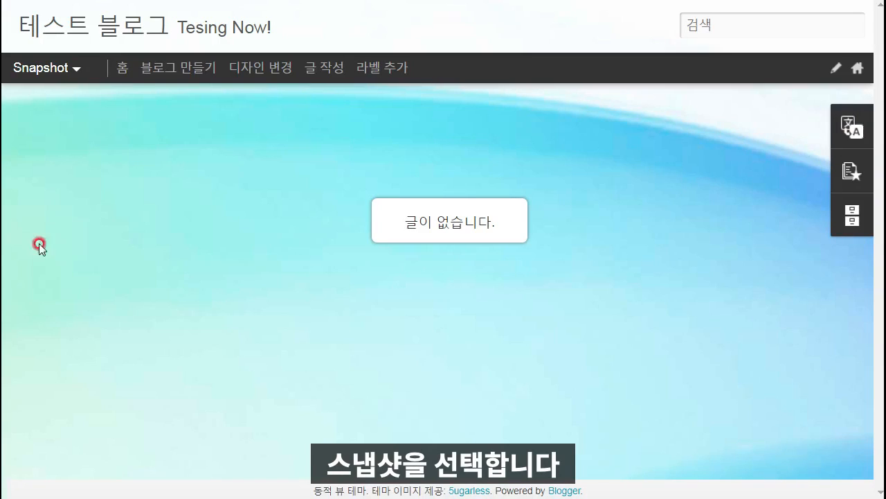
Inspect the blog page's body element and copy the image URL from its background-image style
{"action": "right_click", "coordinate": [192, 228]}
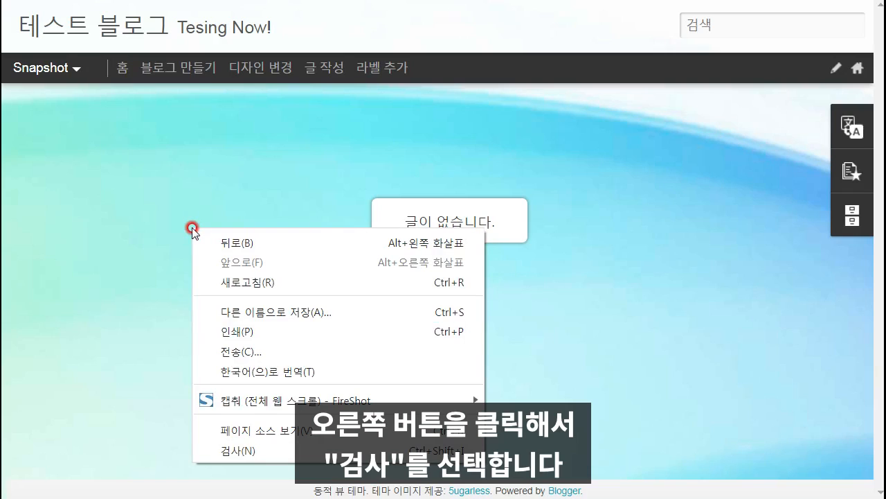
{"action": "left_click", "coordinate": [313, 448]}
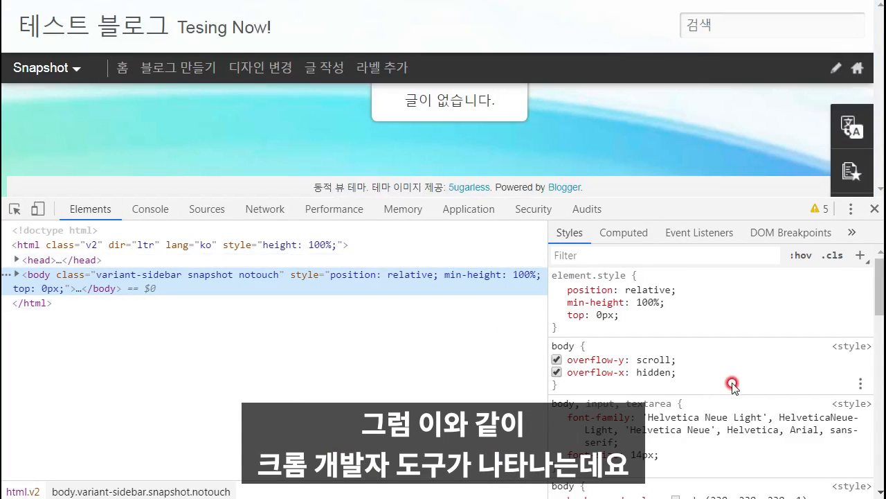
{"action": "left_click_drag", "start_coordinate": [878, 283], "coordinate": [878, 331]}
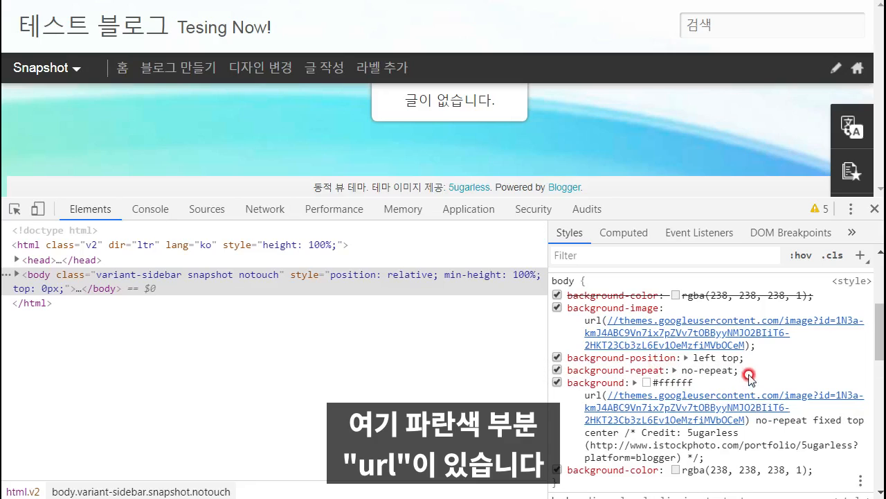
{"action": "left_click_drag", "start_coordinate": [746, 352], "coordinate": [608, 320]}
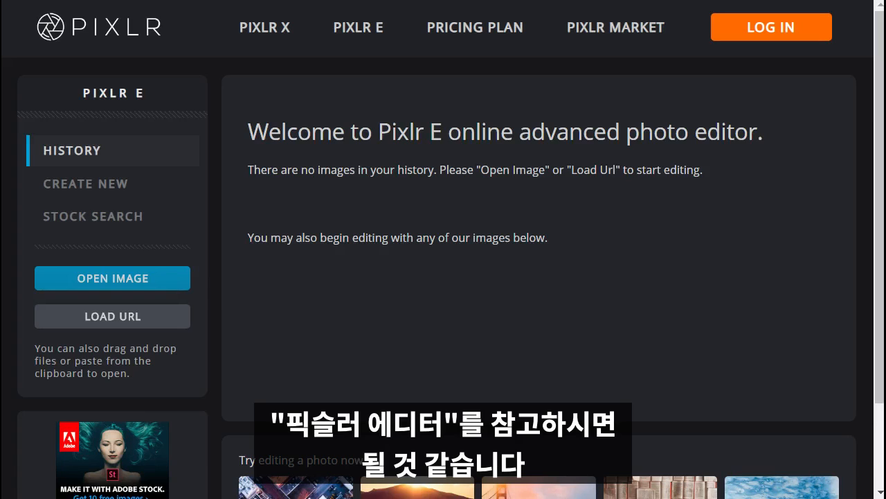
In Pixlr E, choose to load an image from a URL and paste the copied background image address
{"action": "left_click", "coordinate": [167, 322]}
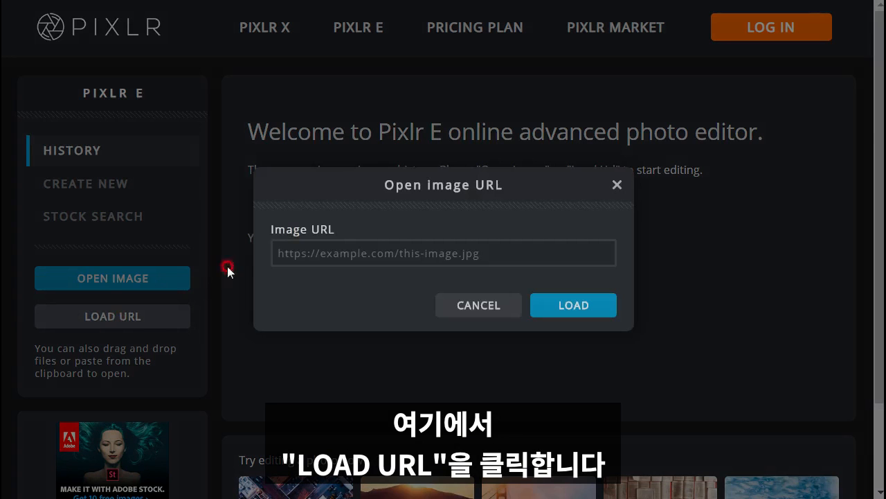
{"action": "left_click", "coordinate": [341, 243]}
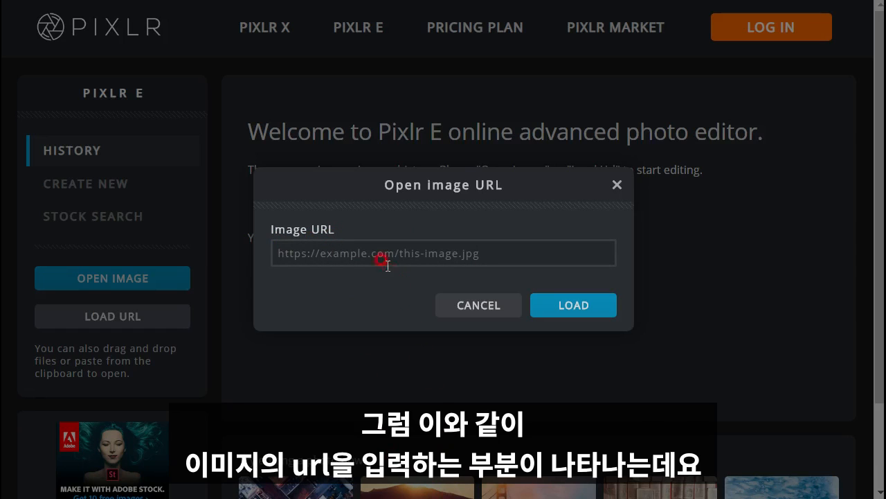
{"action": "left_click", "coordinate": [369, 252]}
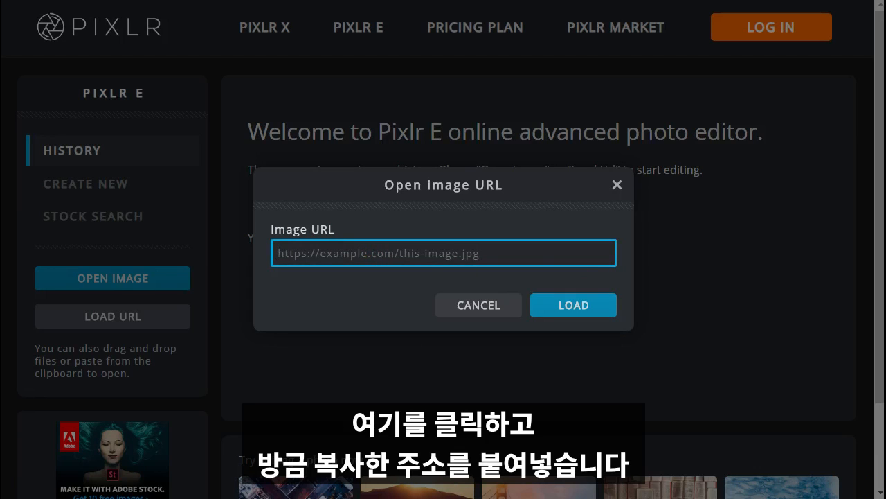
{"action": "key", "text": "ctrl+v"}
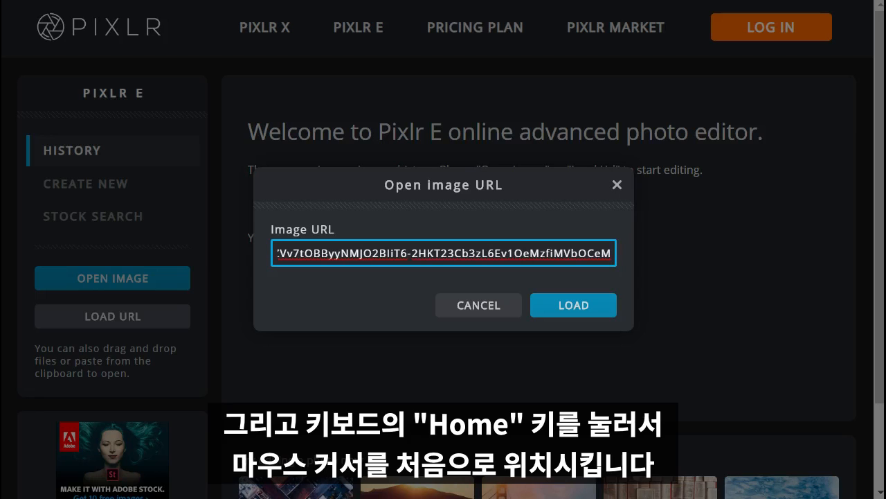
Add "https:" to the start of the pasted image URL and load the image into the editor
{"action": "key", "text": "Home"}
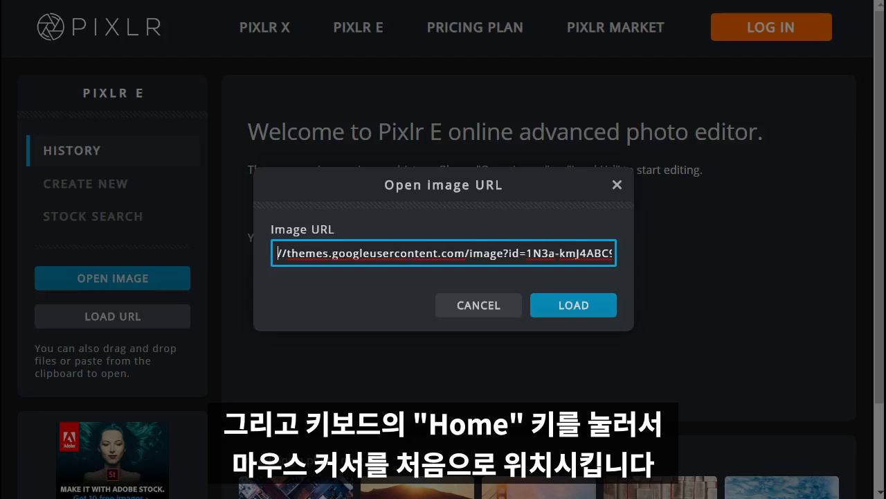
{"action": "left_click", "coordinate": [284, 254]}
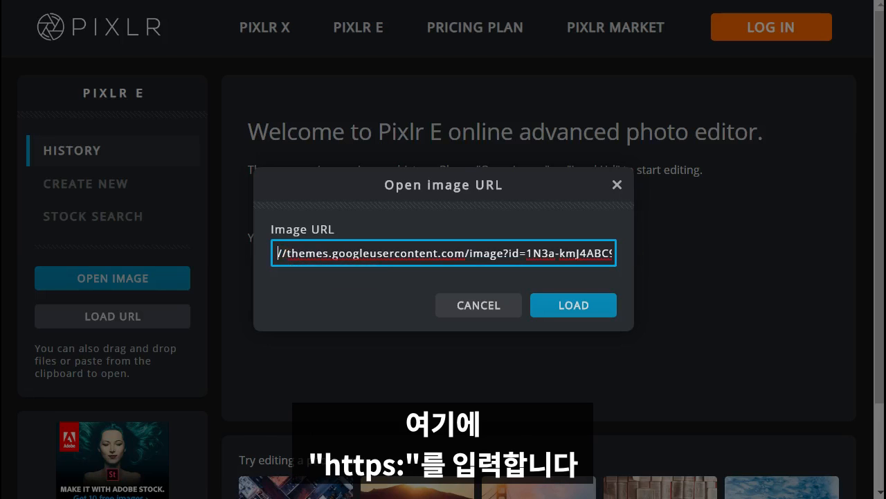
{"action": "type", "text": "ㅗ"}
{"action": "key", "text": "BackSpace"}
{"action": "type", "text": "htt"}
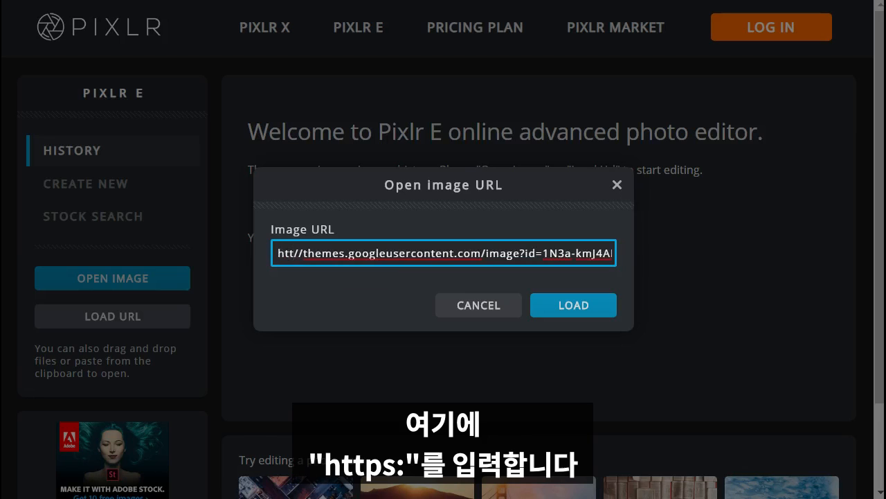
{"action": "type", "text": "ps"}
{"action": "type", "text": ":"}
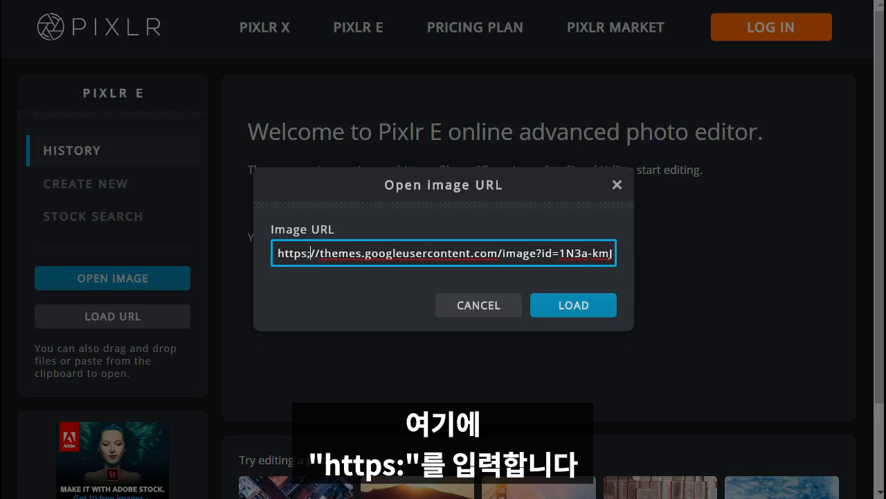
{"action": "key", "text": "BackSpace"}
{"action": "type", "text": ":"}
{"action": "left_click", "coordinate": [604, 308]}
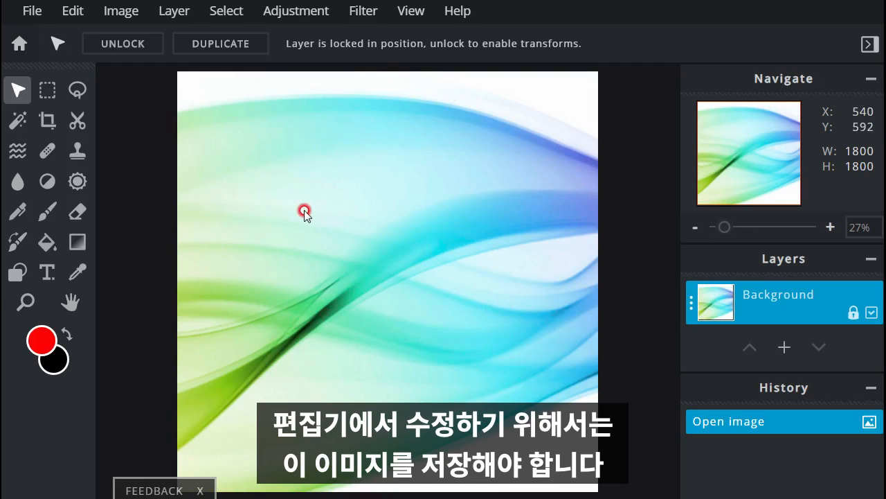
Save and download the background image as a JPG at 100% quality
{"action": "left_click", "coordinate": [38, 13]}
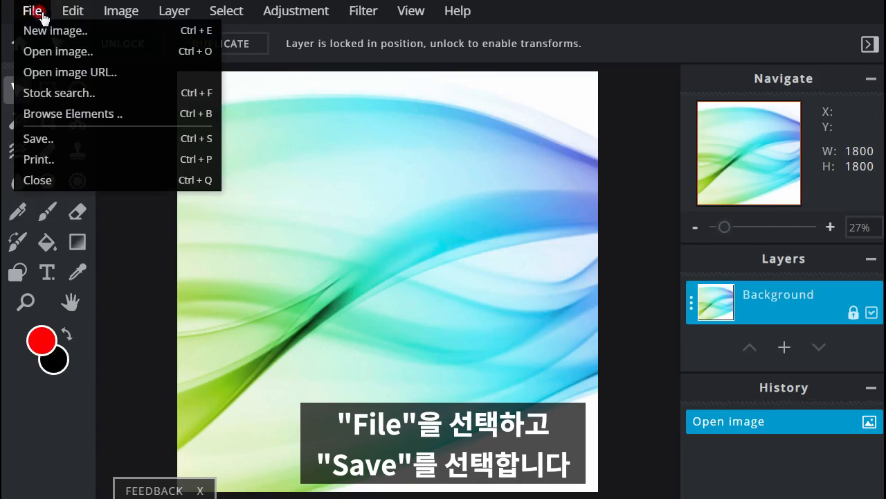
{"action": "left_click", "coordinate": [77, 137]}
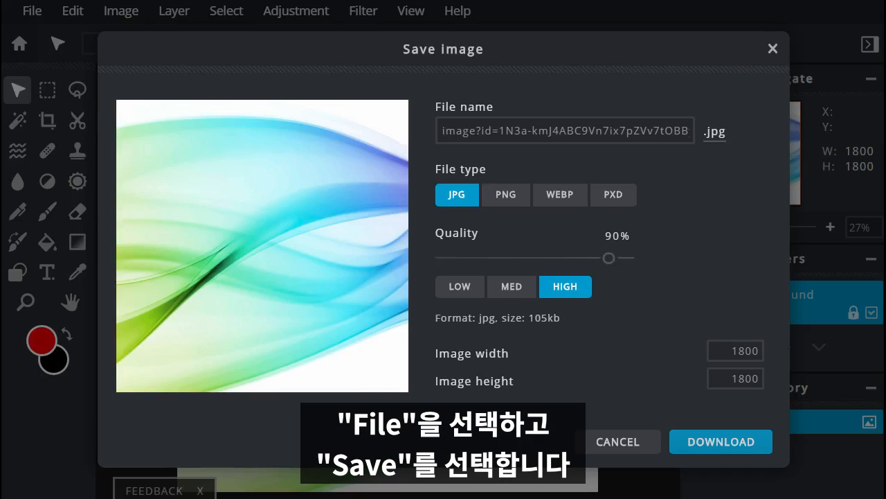
{"action": "left_click", "coordinate": [464, 200]}
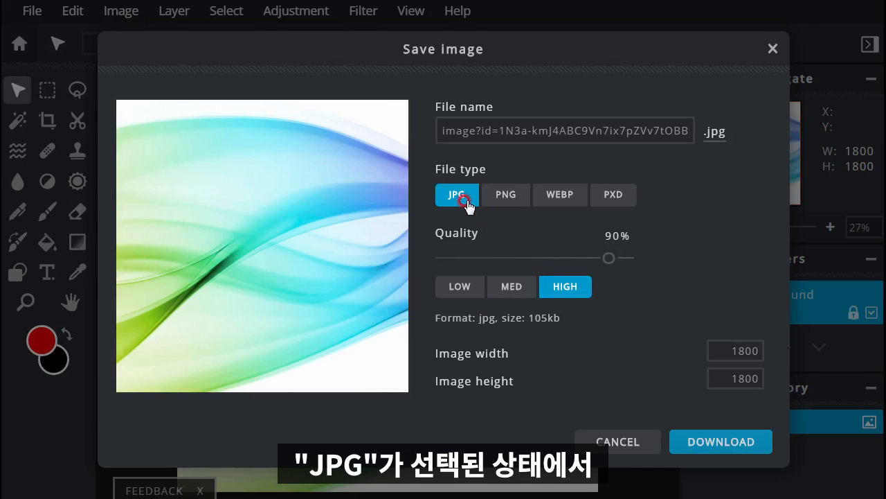
{"action": "left_click", "coordinate": [531, 131]}
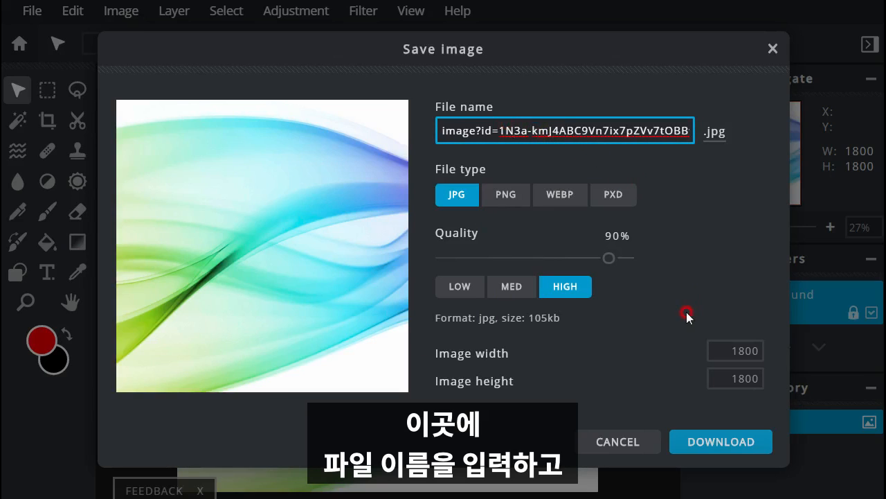
{"action": "left_click_drag", "start_coordinate": [608, 258], "coordinate": [645, 286]}
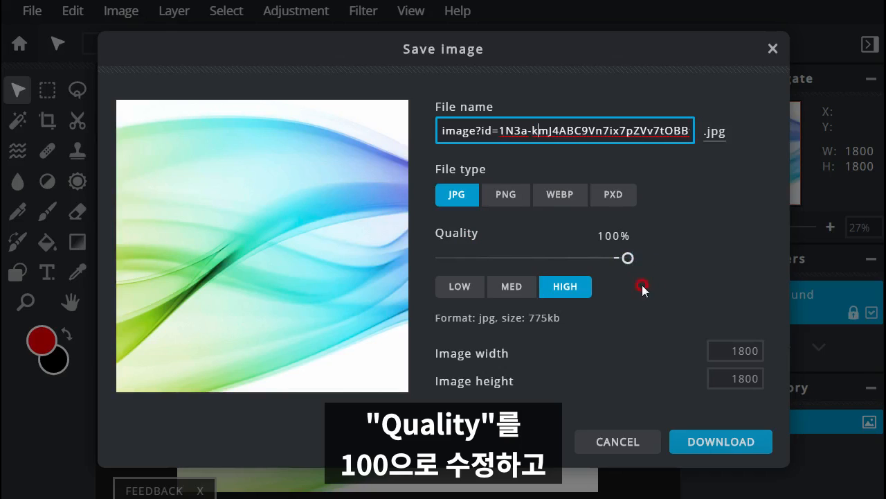
{"action": "left_click", "coordinate": [760, 443]}
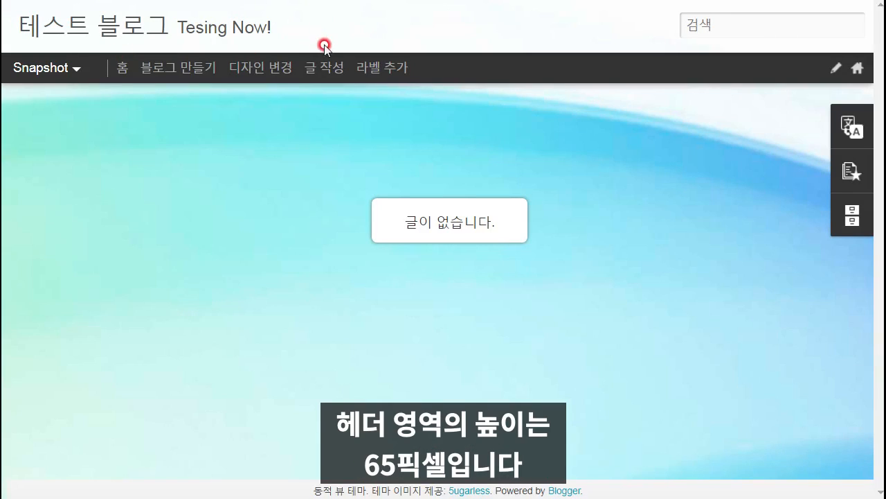
Switch back to the Pixlr E editor and add an empty layer above the background
{"action": "left_click", "coordinate": [120, 1]}
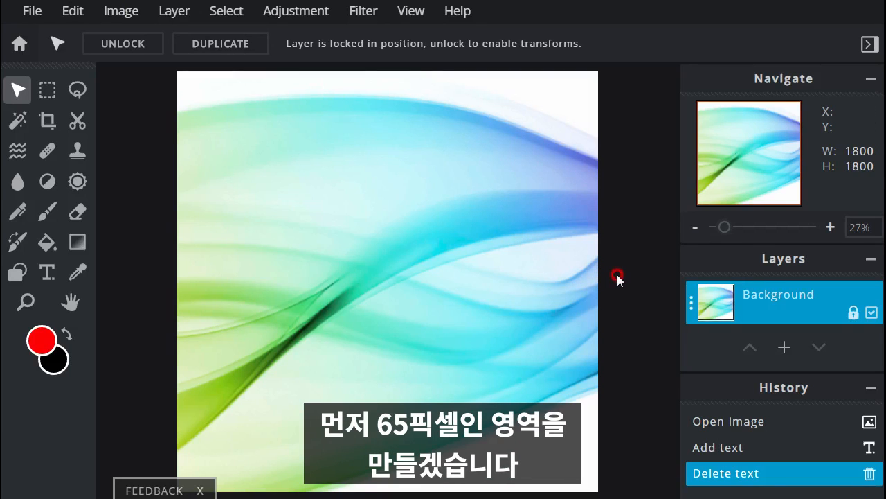
{"action": "left_click", "coordinate": [786, 348]}
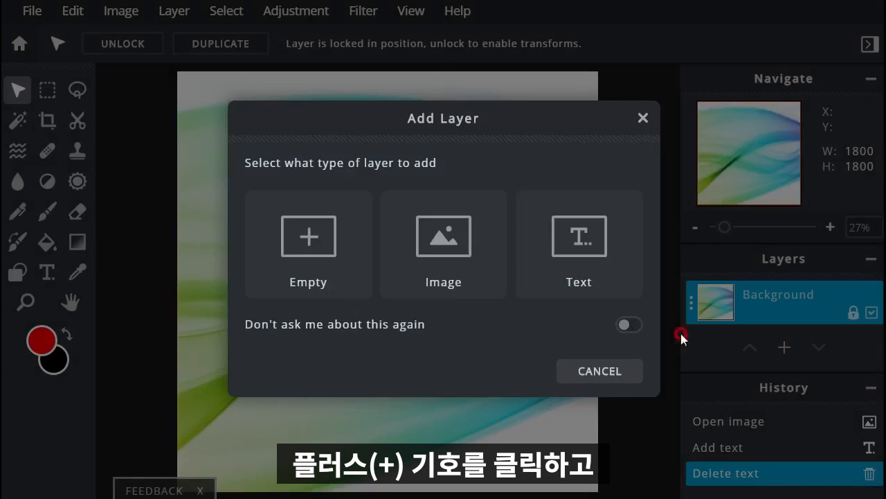
{"action": "left_click", "coordinate": [337, 241]}
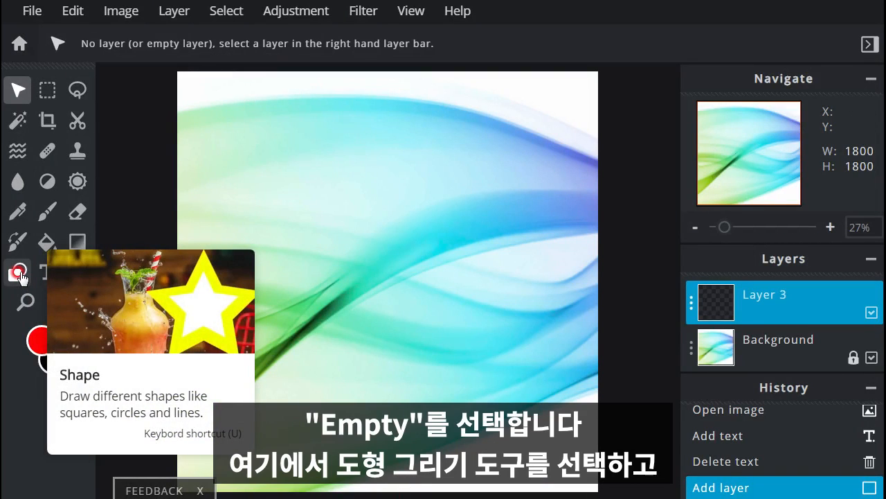
Draw a filled black rectangle with a red stroke of 5 across the full width of the image's upper edge
{"action": "left_click", "coordinate": [18, 273]}
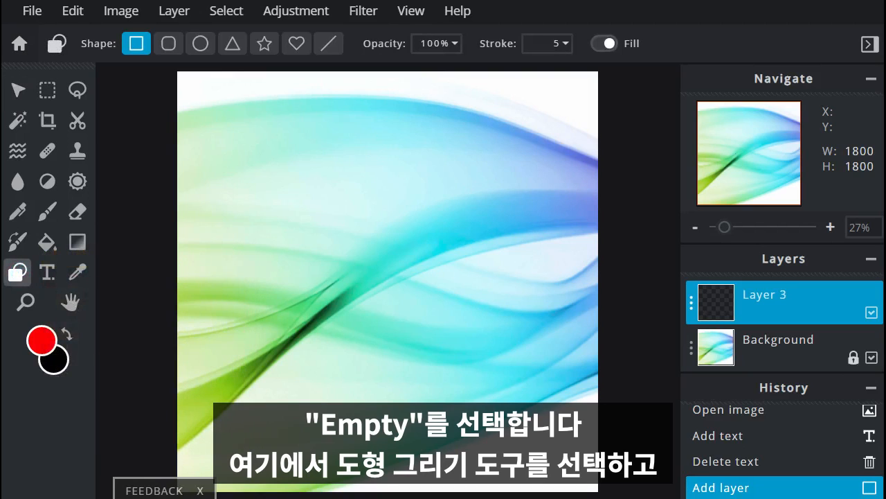
{"action": "left_click", "coordinate": [139, 58]}
{"action": "left_click", "coordinate": [137, 47]}
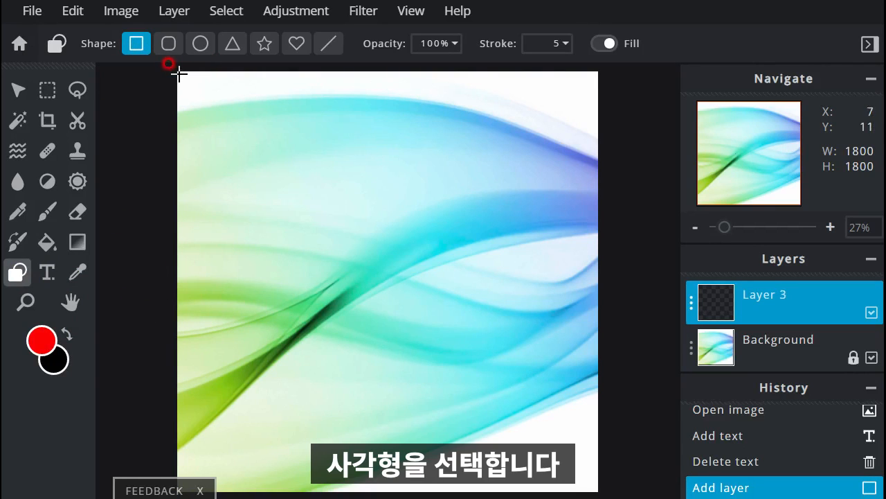
{"action": "mouse_move", "coordinate": [178, 72]}
{"action": "left_mouse_down"}
{"action": "mouse_move", "coordinate": [340, 110]}
{"action": "mouse_move", "coordinate": [598, 118]}
{"action": "left_mouse_up"}
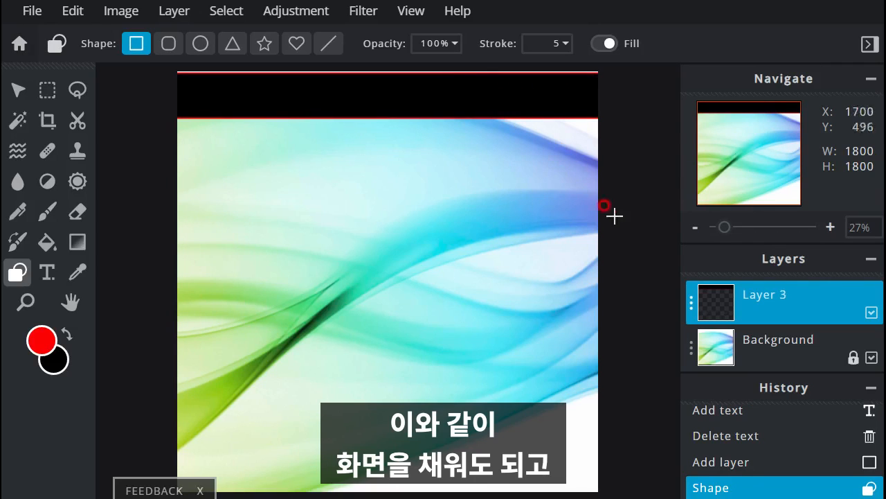
Turn off the shape fill and undo the filled rectangle on the new layer
{"action": "left_click", "coordinate": [604, 44]}
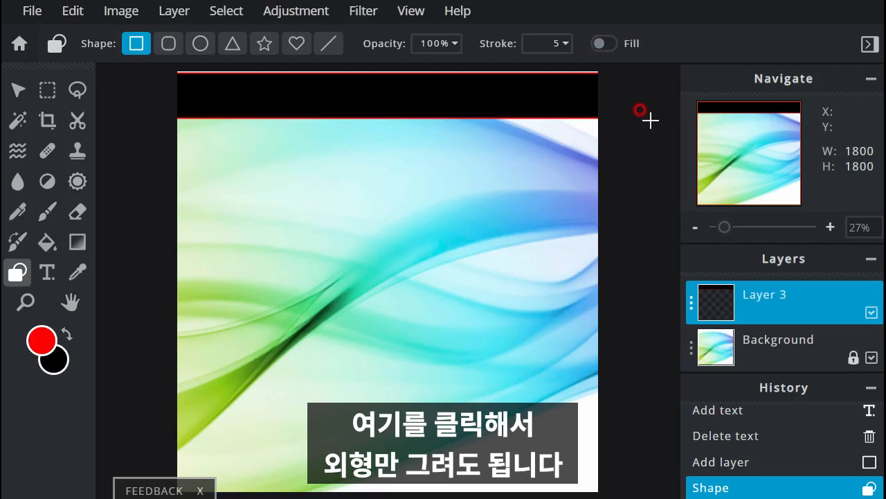
{"action": "key", "text": "ctrl+z"}
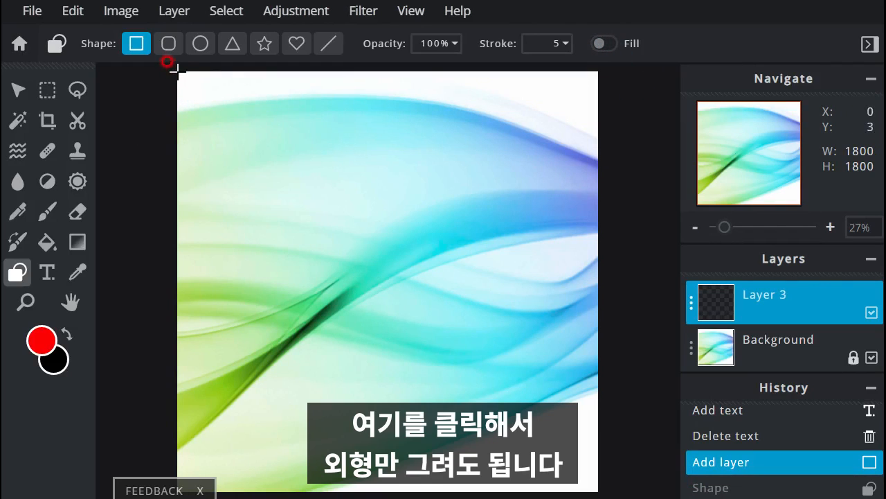
Draw an unfilled red rectangle across the image's full width at its upper edge and set its height to 65 with free aspect
{"action": "left_click_drag", "start_coordinate": [169, 59], "coordinate": [600, 128]}
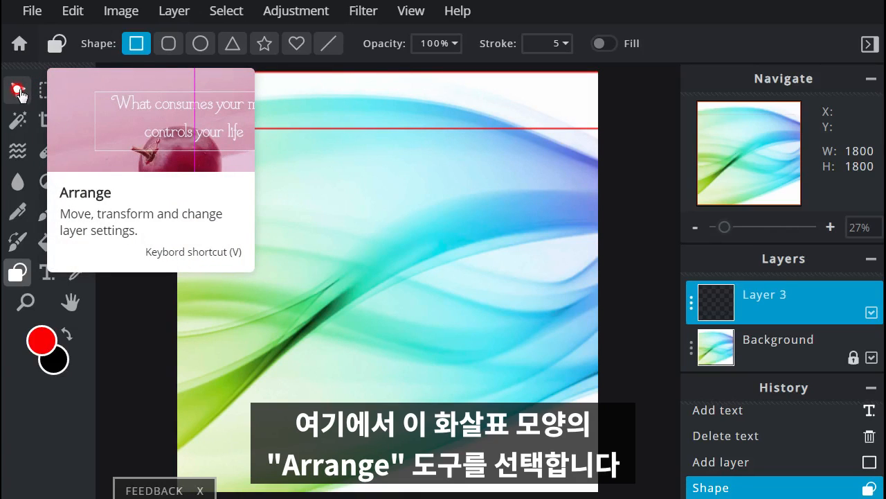
{"action": "left_click", "coordinate": [19, 92]}
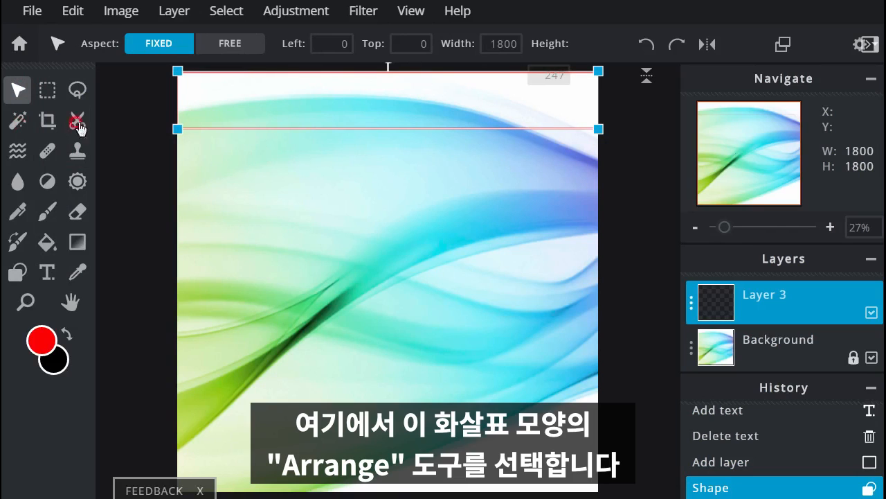
{"action": "left_click", "coordinate": [245, 46]}
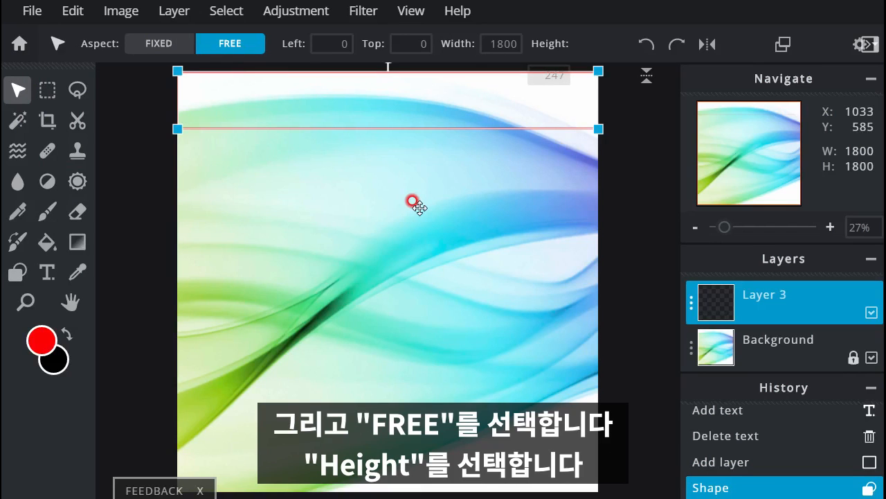
{"action": "left_click", "coordinate": [569, 45]}
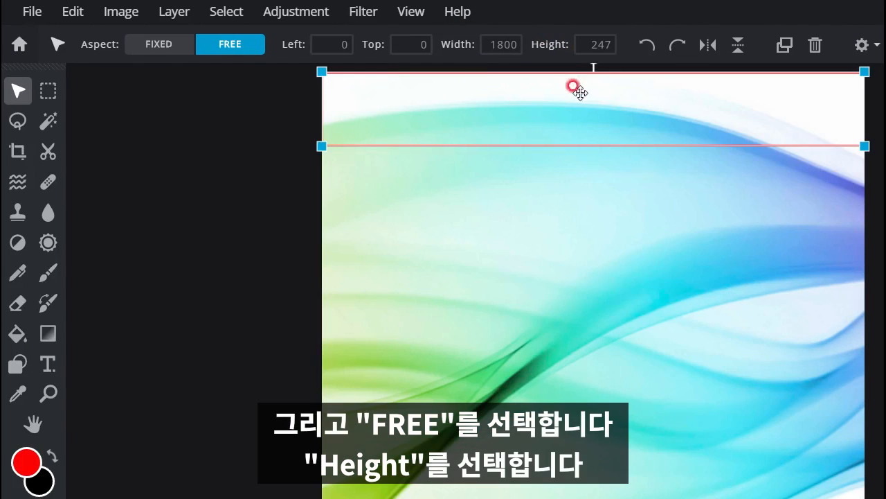
{"action": "left_click", "coordinate": [598, 44]}
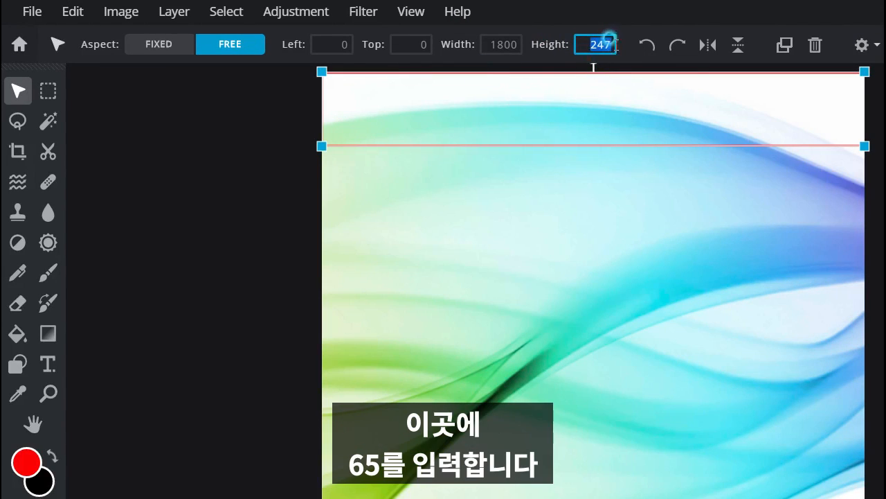
{"action": "type", "text": "65"}
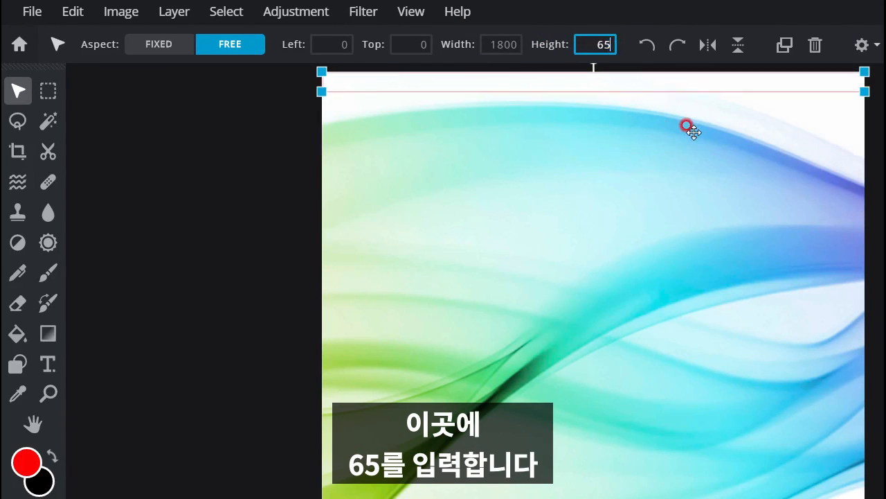
{"action": "key", "text": "Return"}
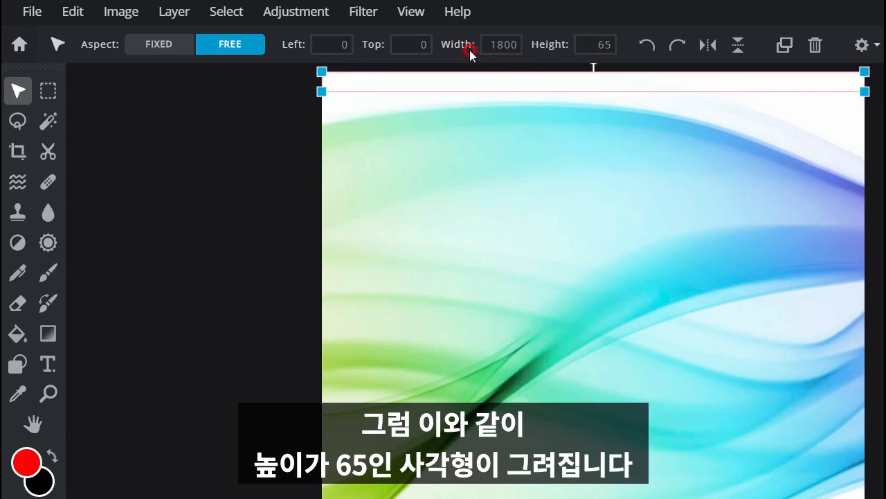
{"action": "left_click", "coordinate": [493, 44]}
{"action": "double_click", "coordinate": [504, 46]}
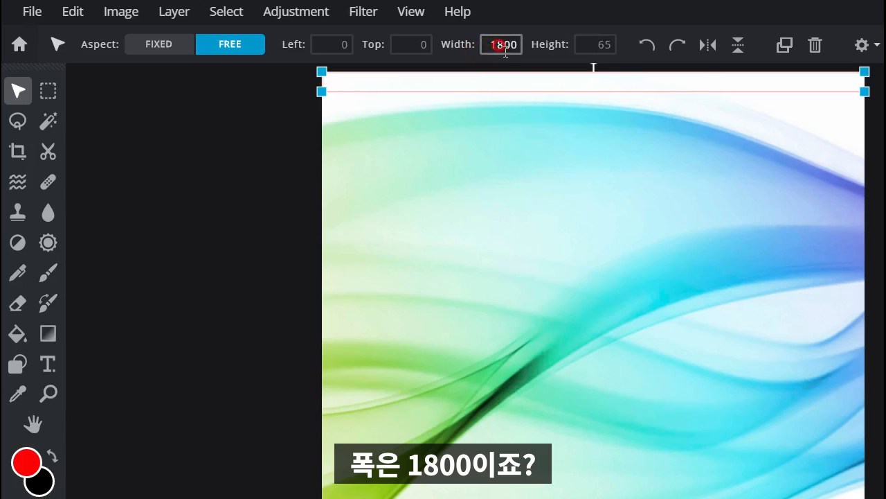
{"action": "left_click", "coordinate": [786, 122]}
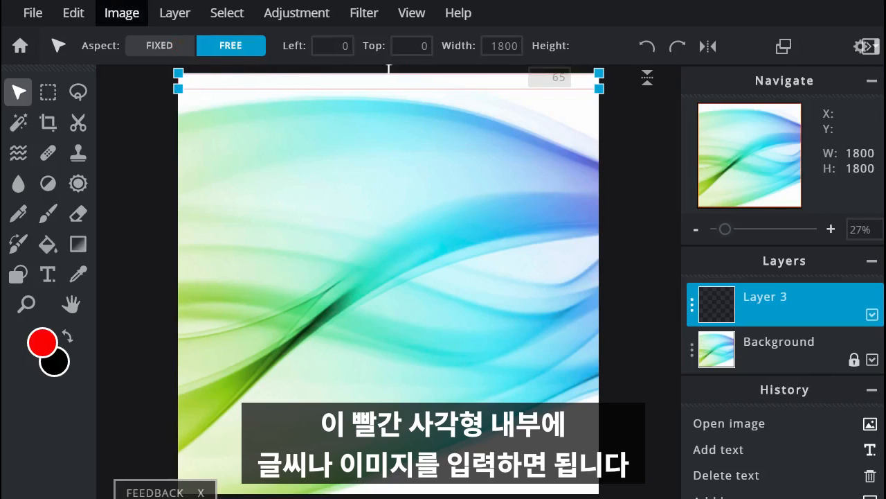
Add a new text layer above the header rectangle layer
{"action": "key", "text": "t"}
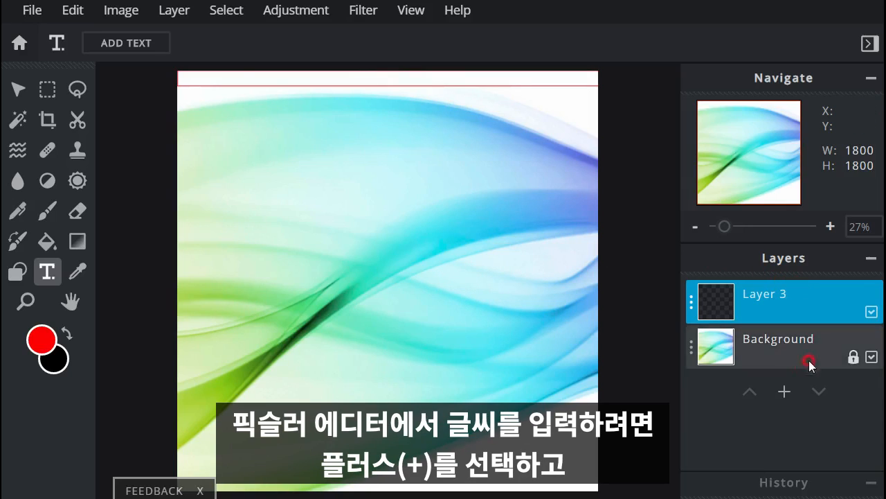
{"action": "left_click", "coordinate": [784, 392]}
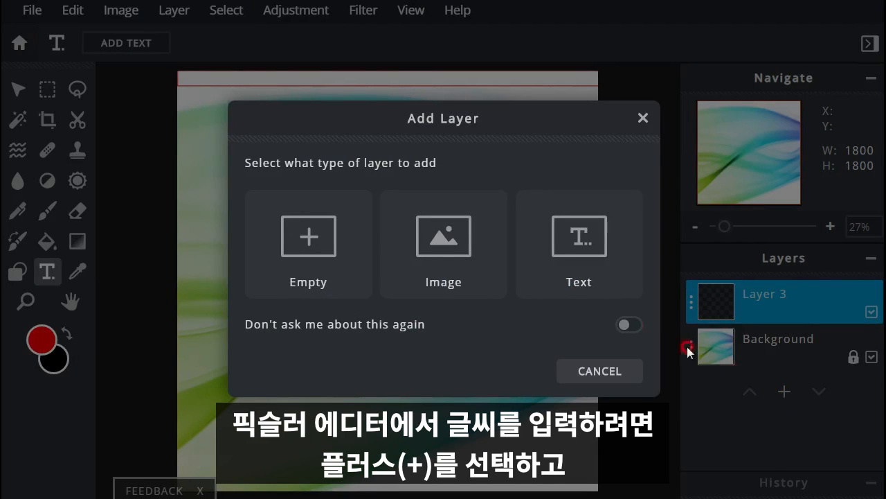
{"action": "left_click", "coordinate": [607, 243]}
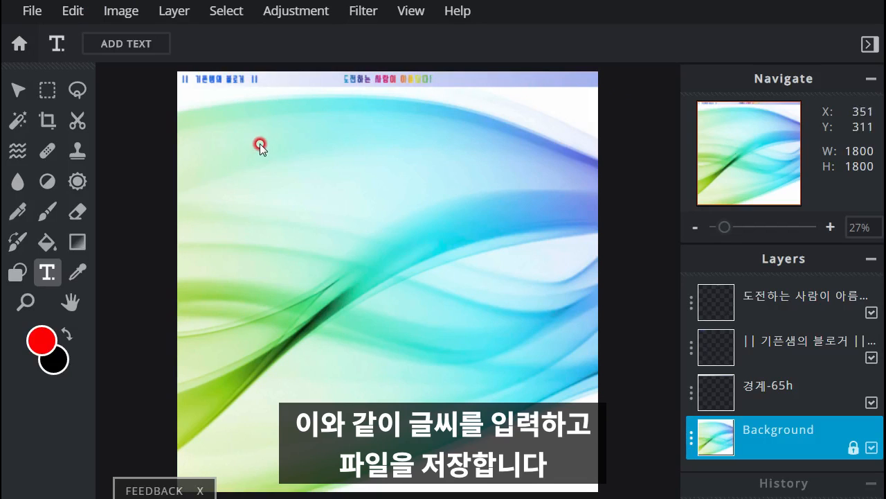
Save the edited image with the header text as 헤더에 이미지 넣기 in JPG format at 100% quality and download it
{"action": "left_click", "coordinate": [33, 12]}
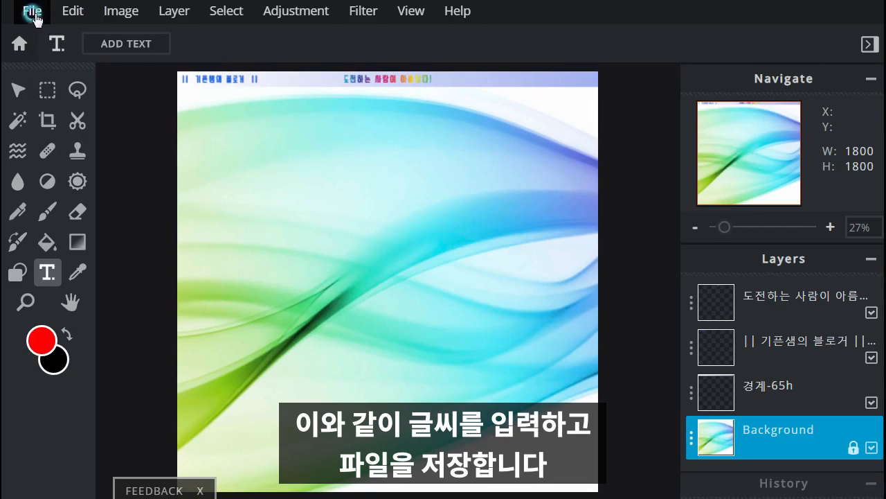
{"action": "left_click", "coordinate": [73, 138]}
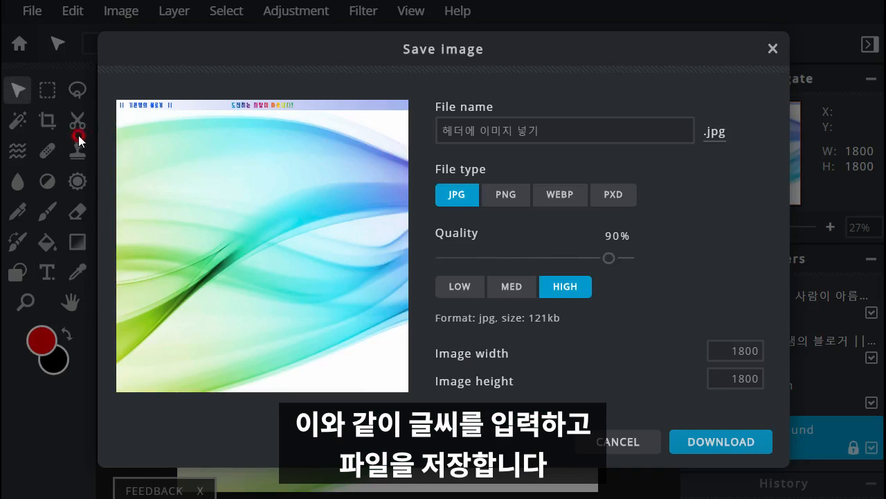
{"action": "left_click", "coordinate": [554, 133]}
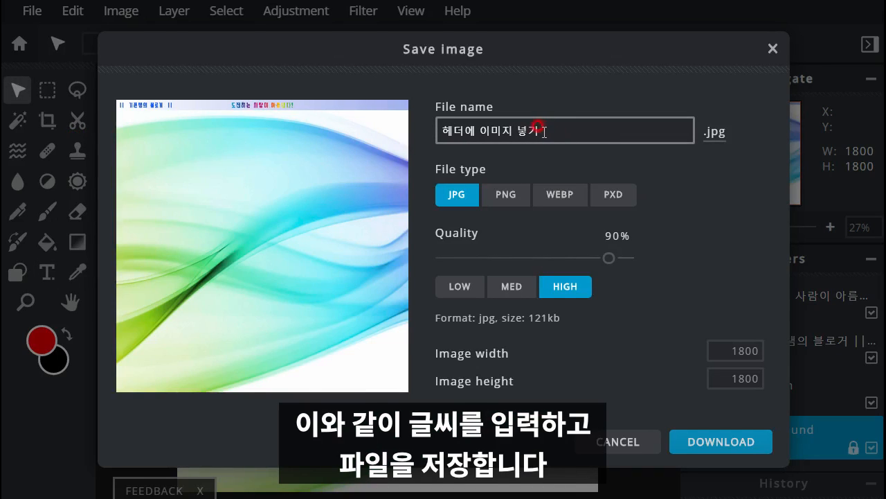
{"action": "left_click", "coordinate": [550, 129]}
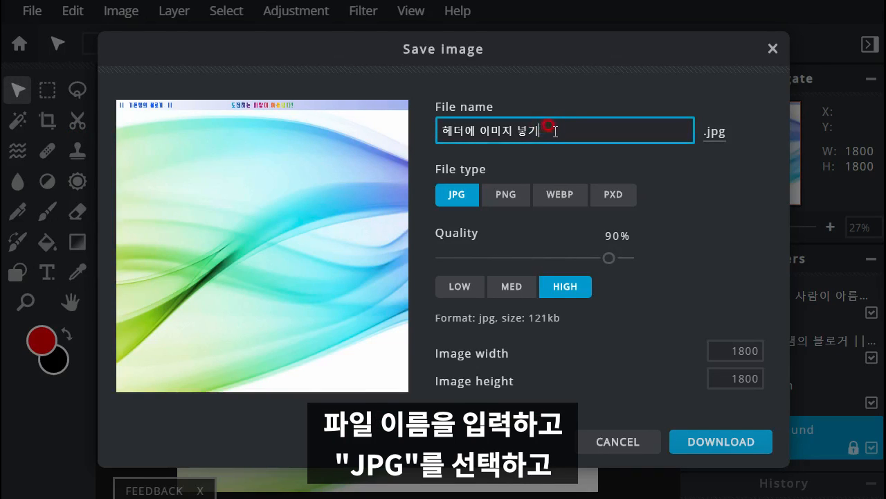
{"action": "left_click", "coordinate": [456, 200]}
{"action": "left_click_drag", "start_coordinate": [609, 257], "coordinate": [641, 321]}
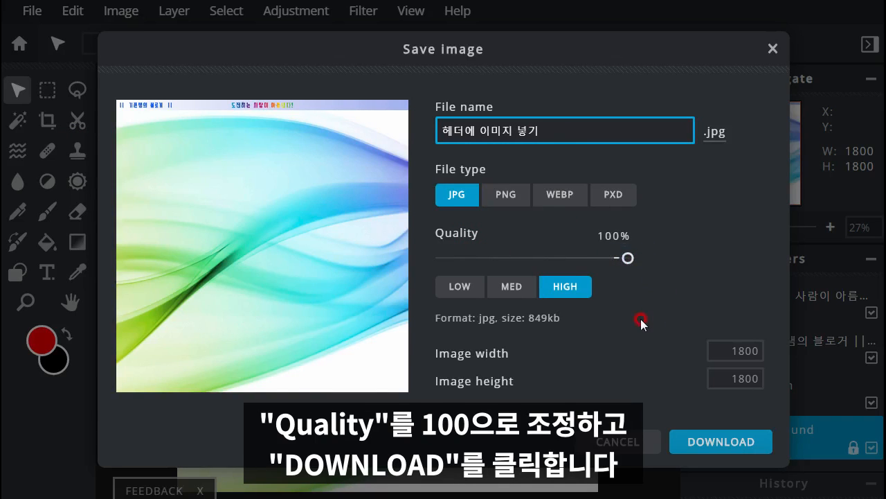
{"action": "left_click", "coordinate": [742, 449]}
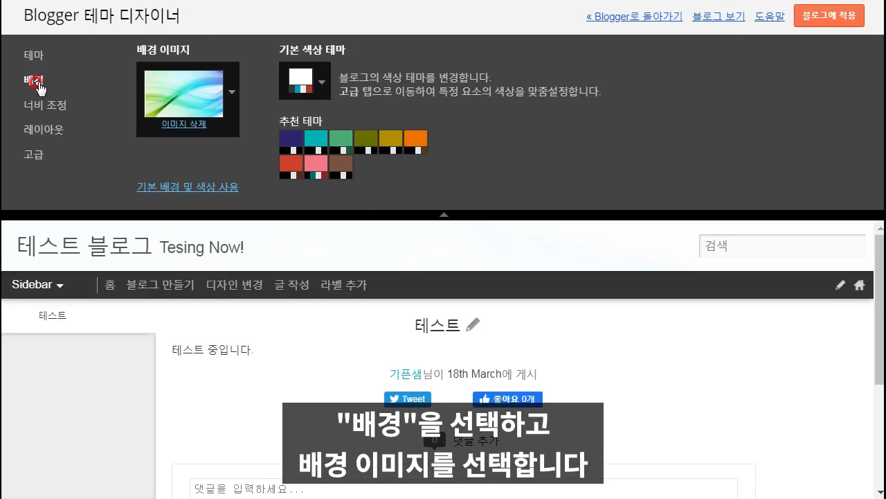
Switch to the Blogger theme designer, upload the edited header picture as the background image and apply it to the blog
{"action": "left_click", "coordinate": [193, 99]}
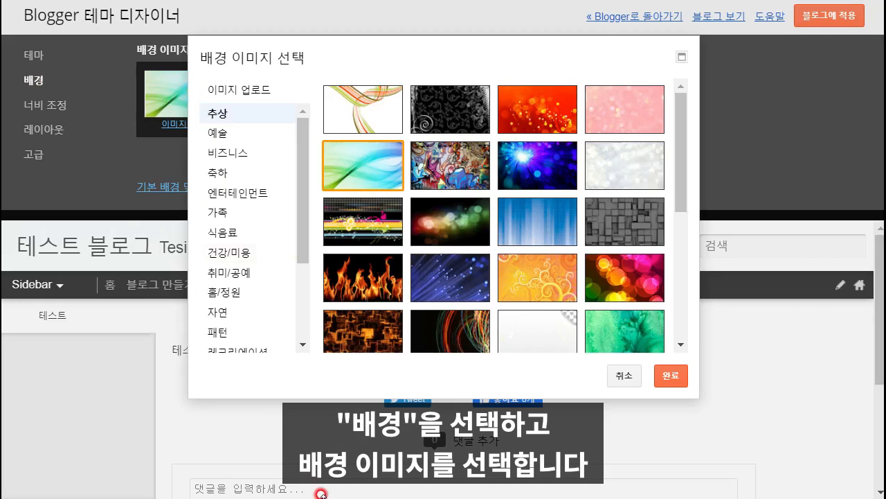
{"action": "left_click", "coordinate": [274, 90]}
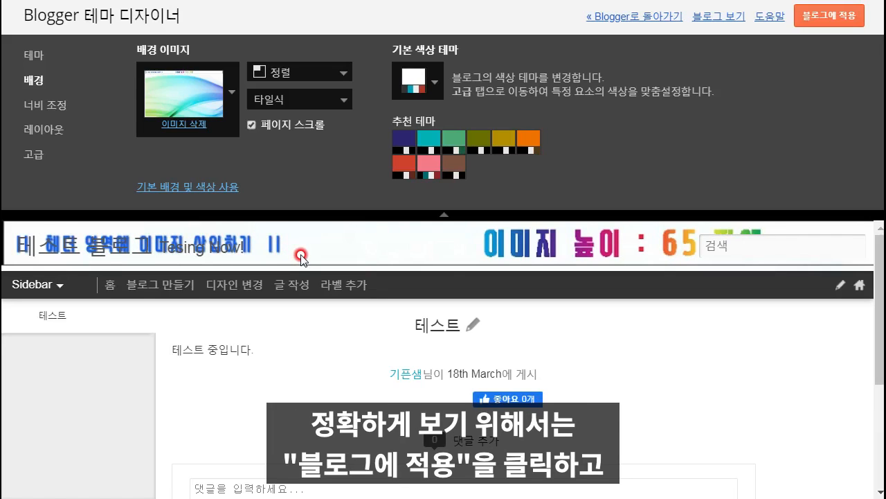
{"action": "left_click", "coordinate": [843, 22]}
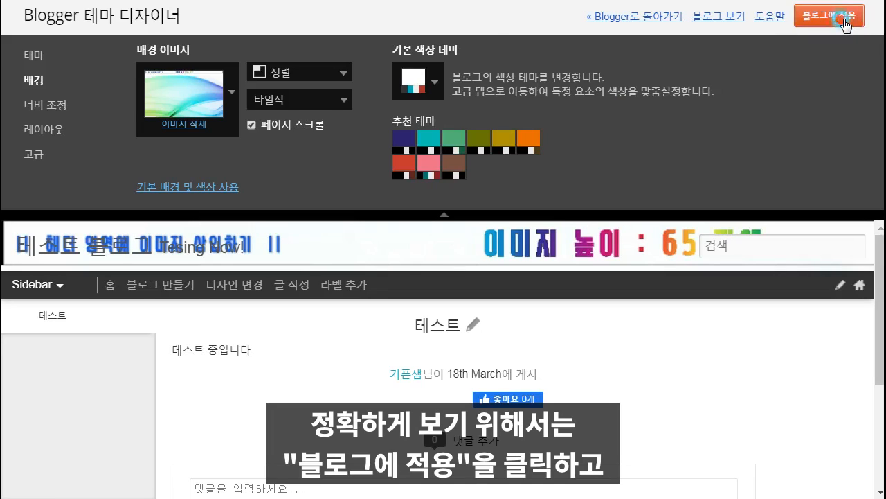
Open the live blog and check the header image in the 스냅샷 view
{"action": "left_click", "coordinate": [718, 16]}
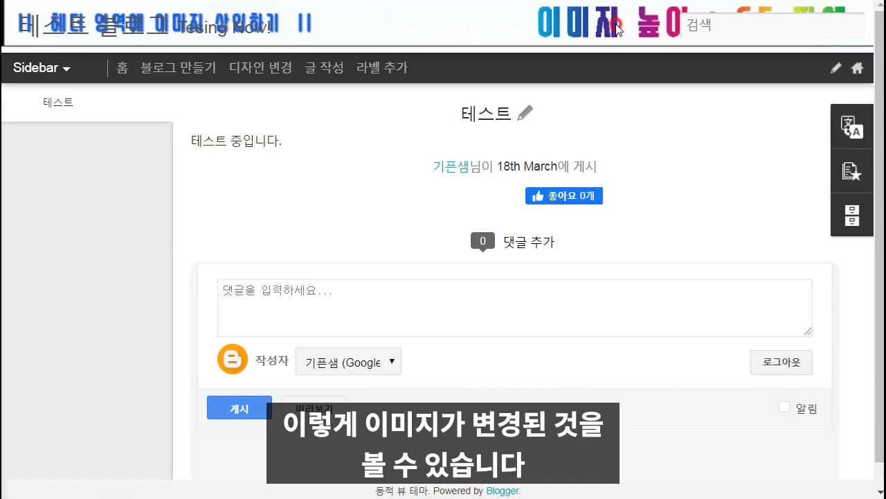
{"action": "left_click", "coordinate": [65, 72]}
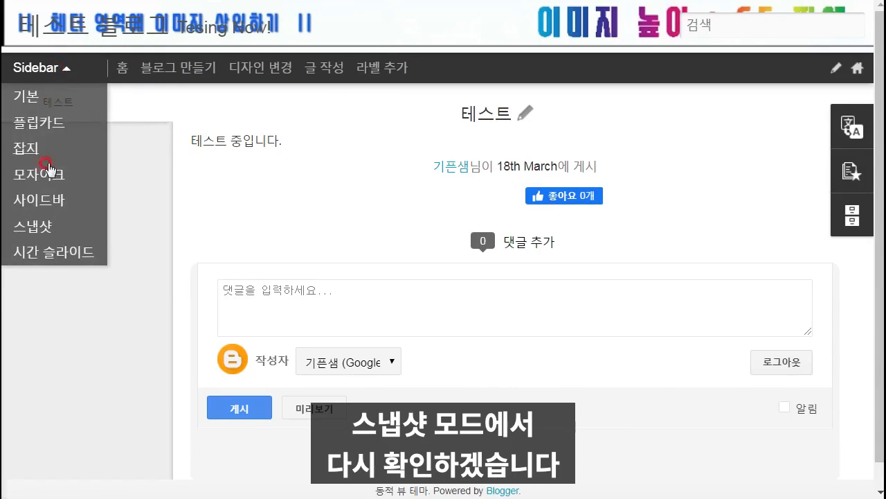
{"action": "left_click", "coordinate": [43, 229]}
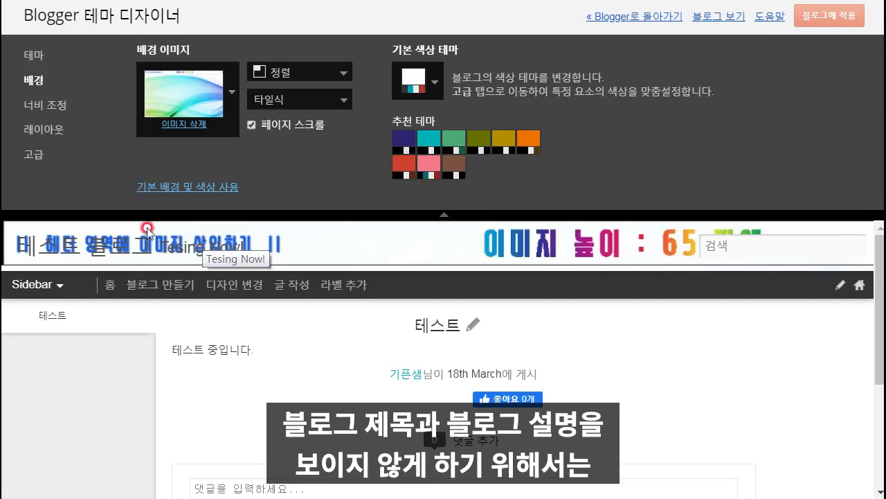
Add the article's custom CSS setting display: none for the header title's h1 and h3, apply it to the blog, and view the blog
{"action": "left_click", "coordinate": [32, 154]}
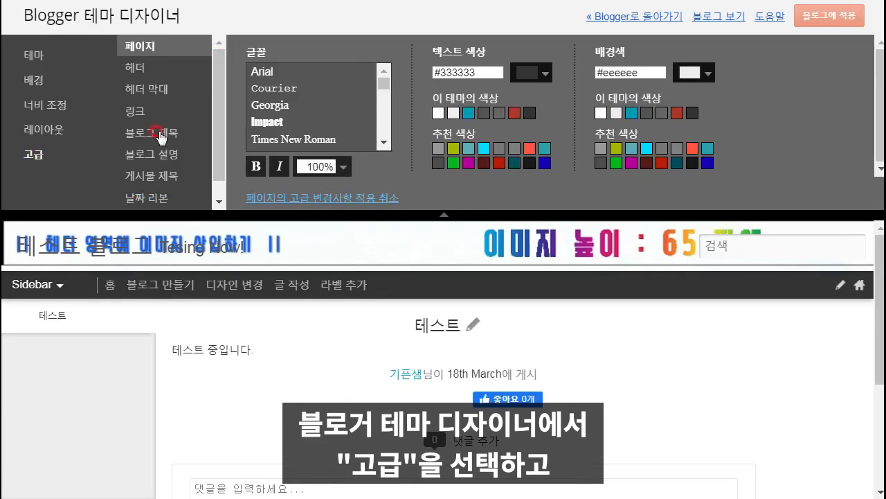
{"action": "left_click_drag", "start_coordinate": [219, 165], "coordinate": [220, 181]}
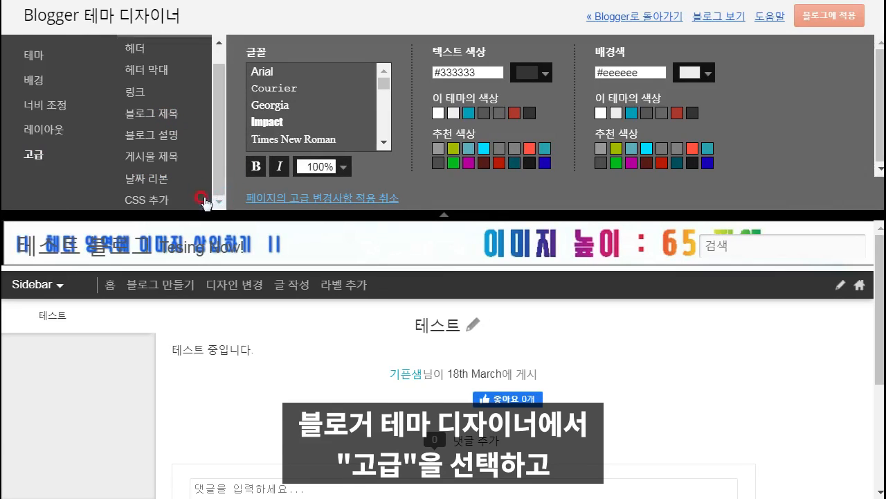
{"action": "left_click", "coordinate": [152, 201]}
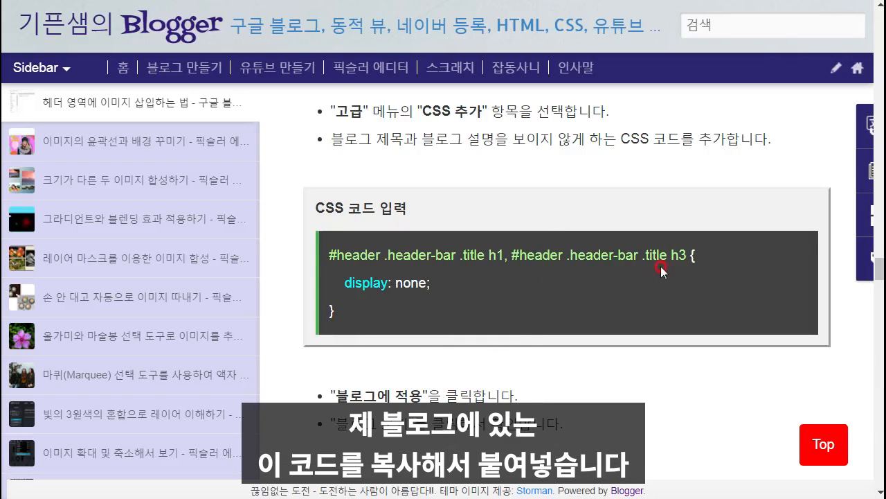
{"action": "left_click_drag", "start_coordinate": [349, 313], "coordinate": [317, 253]}
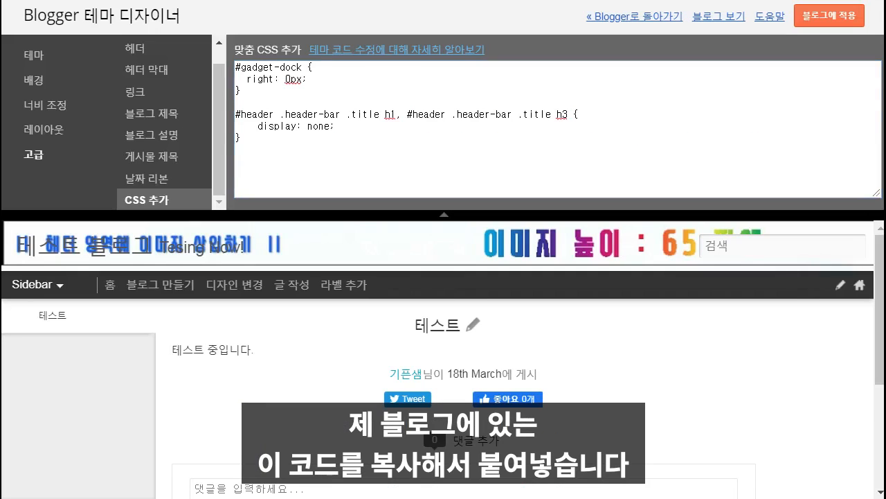
{"action": "left_click", "coordinate": [835, 17]}
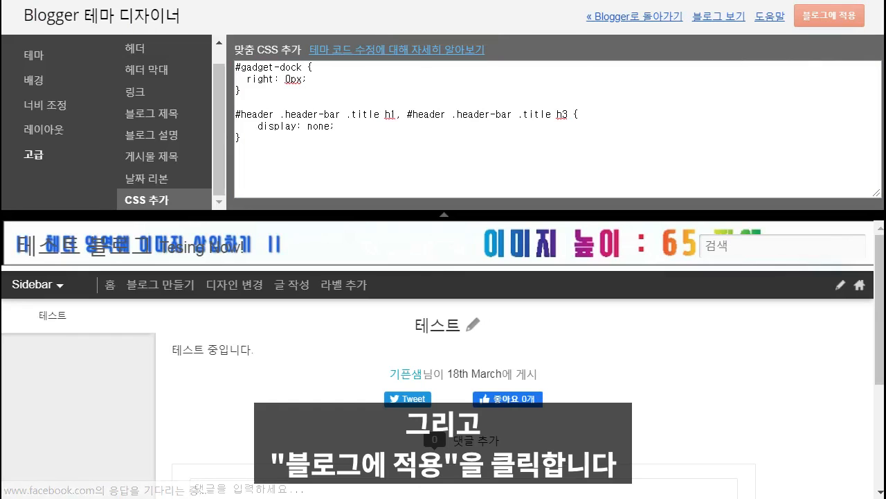
{"action": "left_click", "coordinate": [722, 17]}
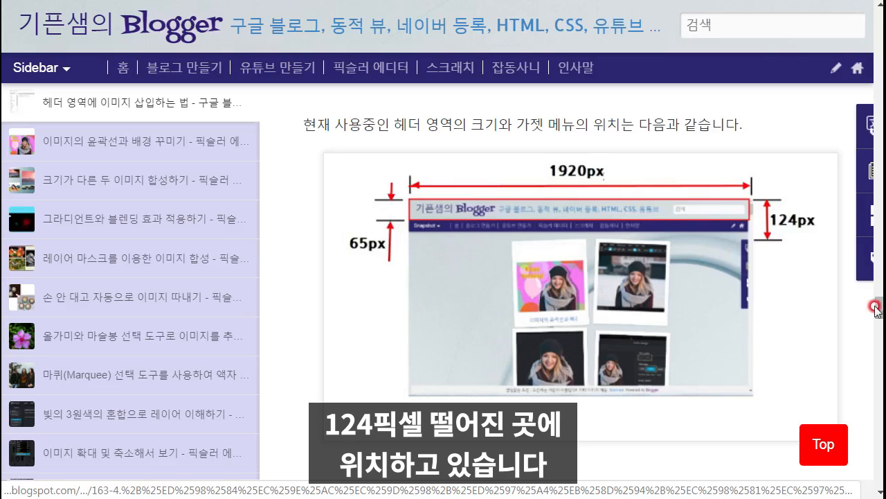
Examine the article's CSS 추가 section with the code for the header container, header bar, gadget dock and title background image
{"action": "left_click_drag", "start_coordinate": [876, 308], "coordinate": [877, 331]}
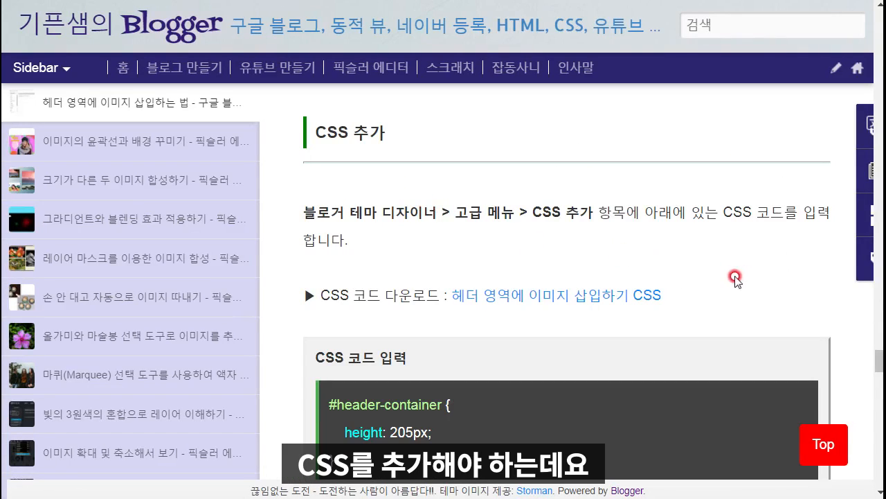
{"action": "scroll", "coordinate": [637, 270], "scroll_direction": "down", "scroll_amount": 2}
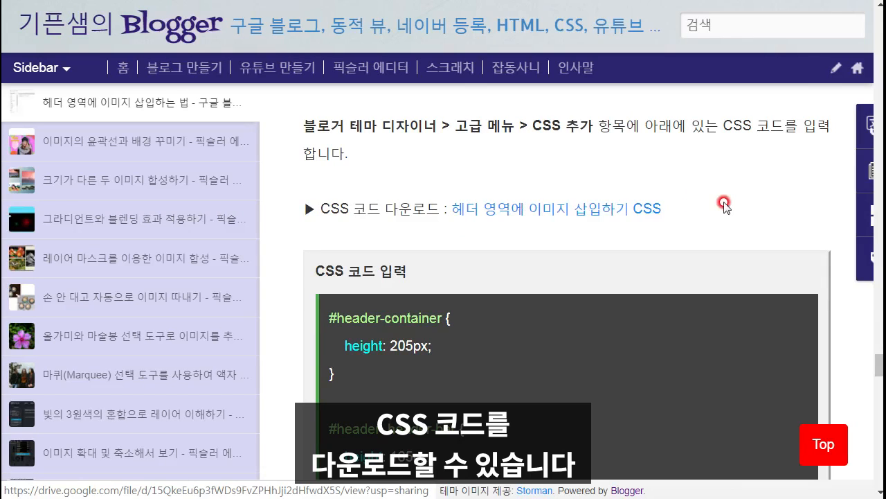
{"action": "scroll", "coordinate": [724, 203], "scroll_direction": "down", "scroll_amount": 1}
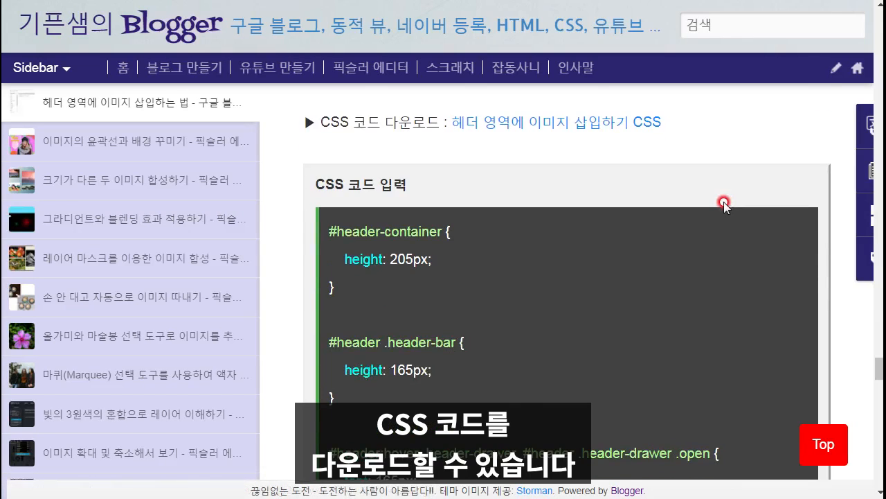
{"action": "scroll", "coordinate": [724, 203], "scroll_direction": "down", "scroll_amount": 1}
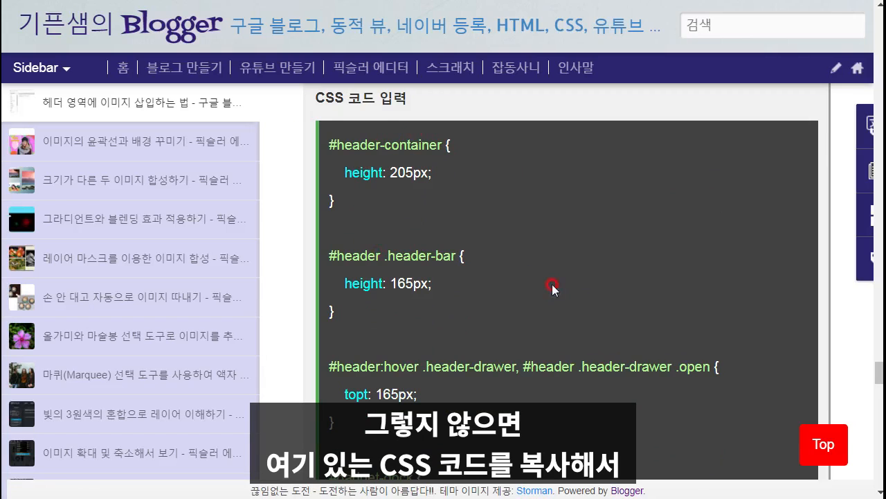
{"action": "scroll", "coordinate": [552, 284], "scroll_direction": "down", "scroll_amount": 4}
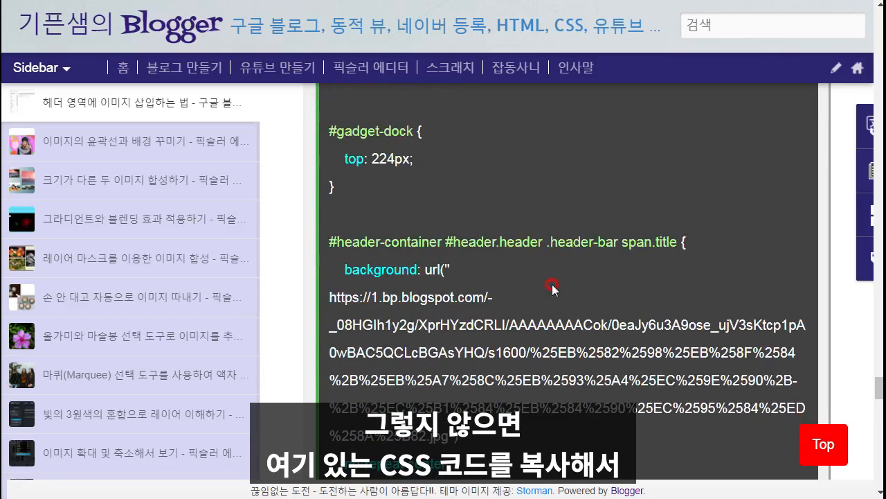
Read the rest of the article's header CSS, from the title background image address to the h1 and h3 display rule
{"action": "scroll", "coordinate": [552, 284], "scroll_direction": "down", "scroll_amount": 3}
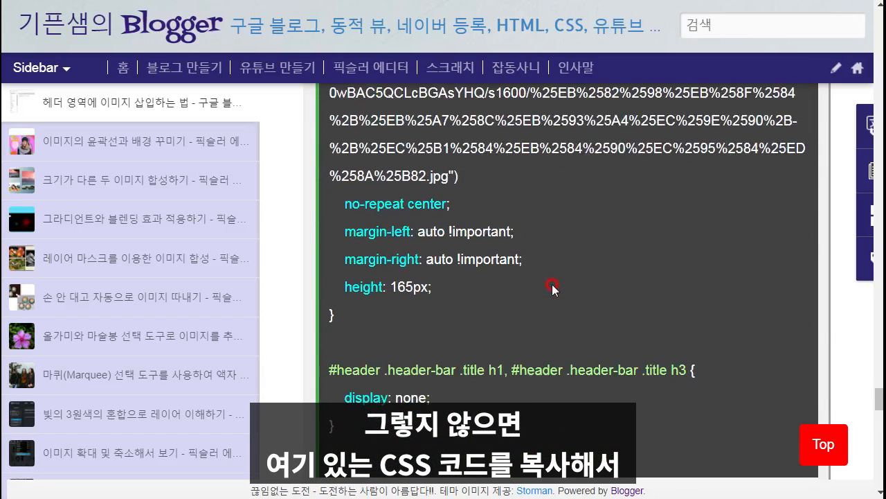
{"action": "scroll", "coordinate": [552, 287], "scroll_direction": "down", "scroll_amount": 1}
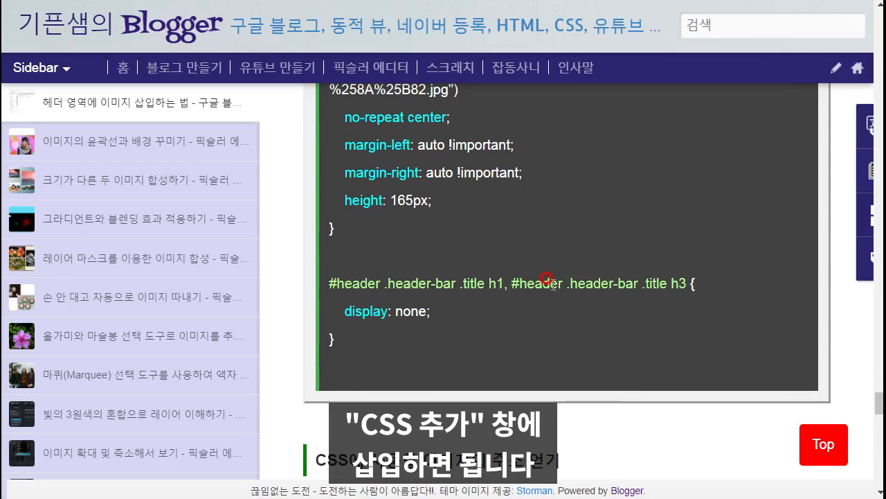
{"action": "scroll", "coordinate": [117, 35], "scroll_direction": "up", "scroll_amount": 3}
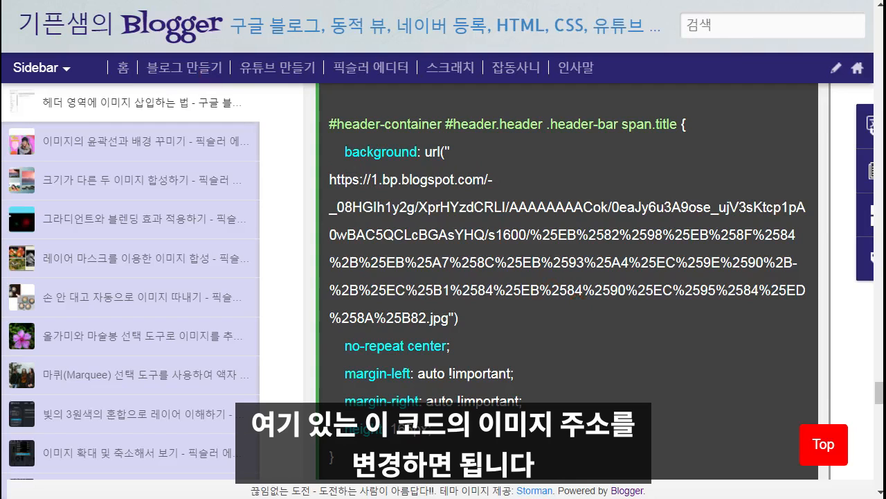
{"action": "scroll", "coordinate": [568, 277], "scroll_direction": "down", "scroll_amount": 5}
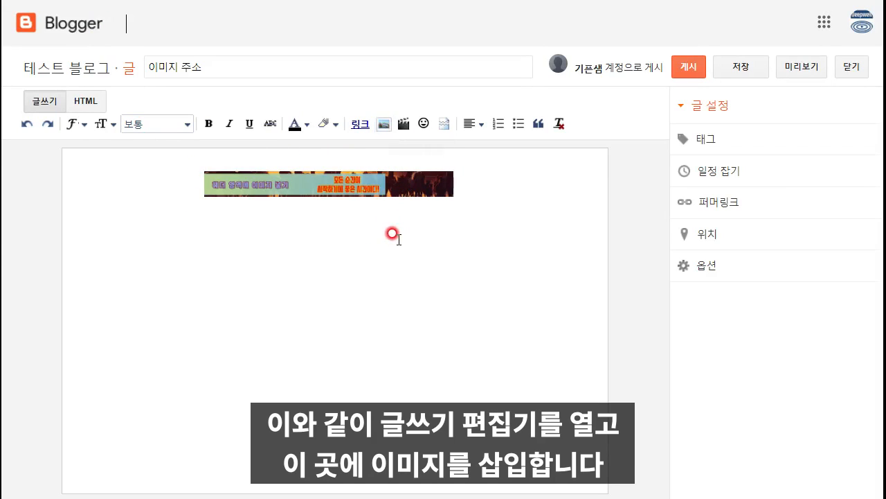
Save the post titled 이미지 주소 with the header image, and select the image address from https to .jpg in its HTML source
{"action": "left_click", "coordinate": [212, 62]}
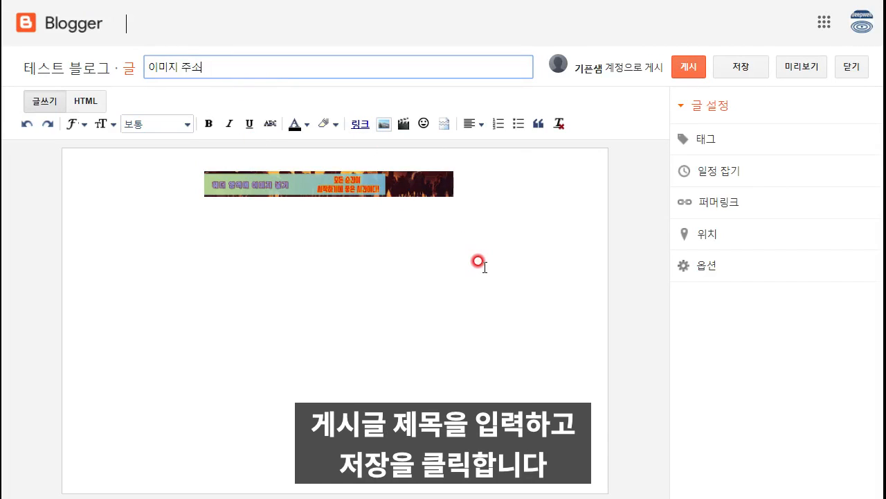
{"action": "left_click", "coordinate": [744, 69]}
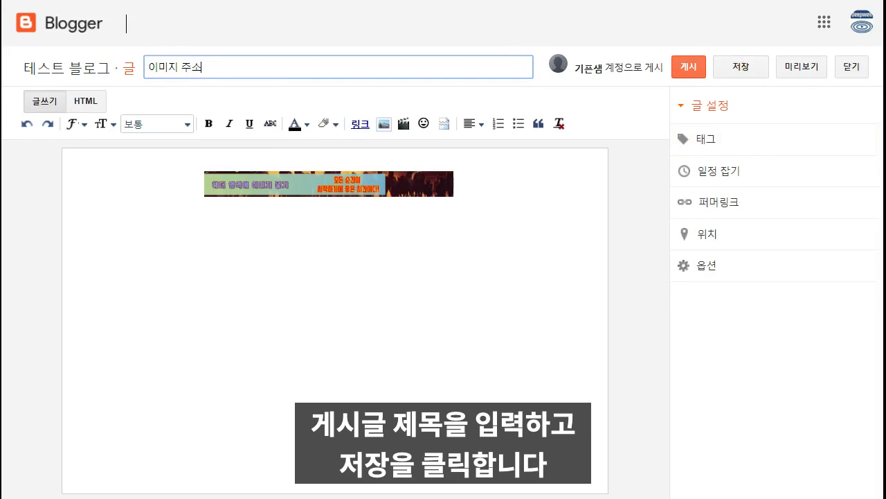
{"action": "key", "text": "Tab"}
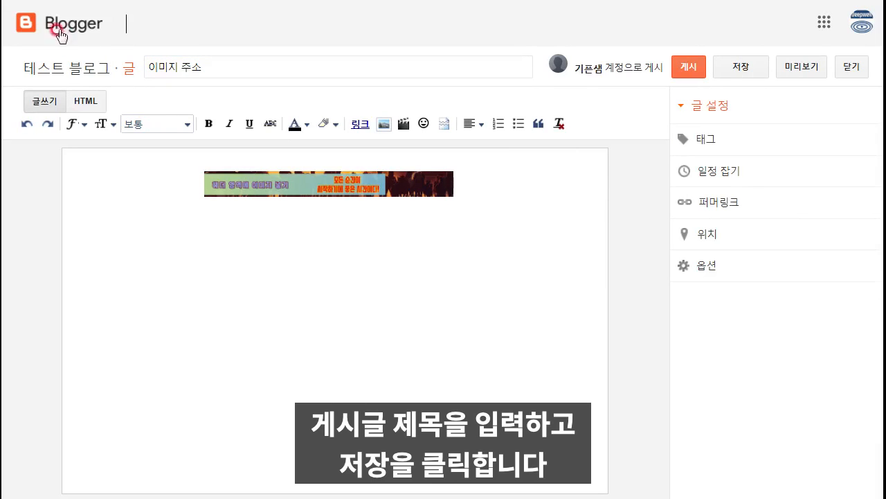
{"action": "left_click", "coordinate": [94, 107]}
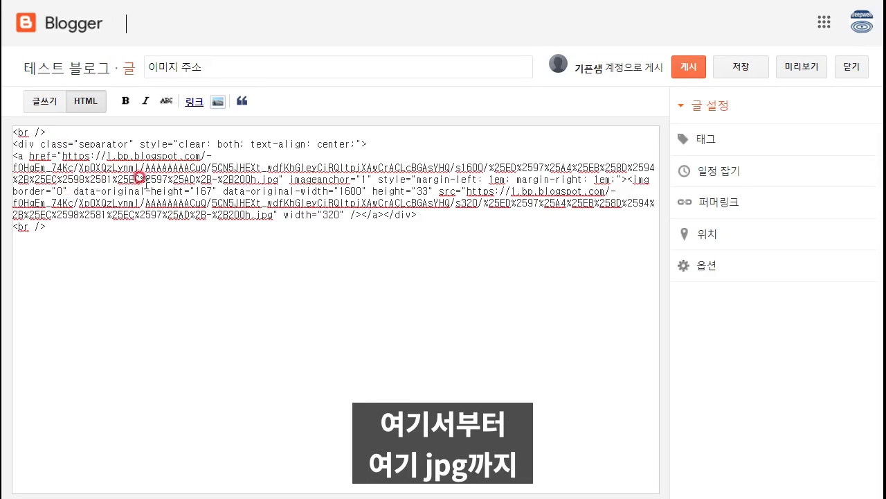
{"action": "left_click", "coordinate": [280, 180], "text": "shift"}
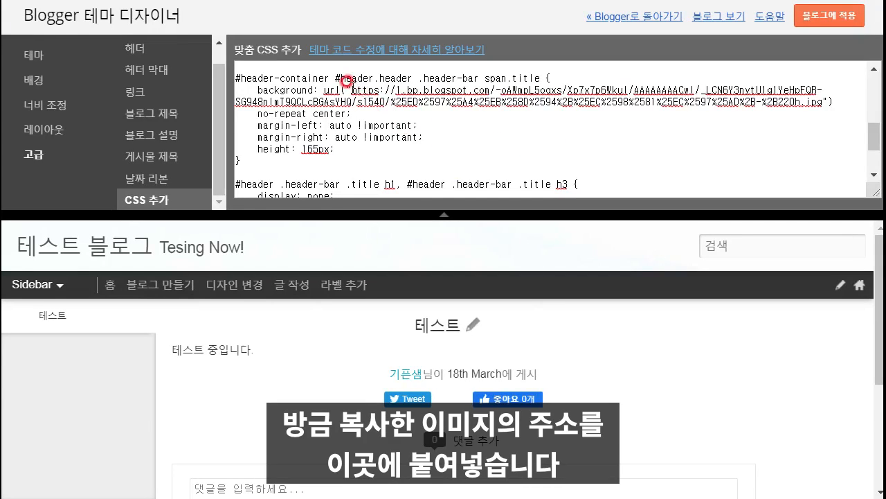
In the theme designer's custom CSS, use the copied image address with size segment s1540 as the title background url and apply it to the blog
{"action": "left_click_drag", "start_coordinate": [352, 90], "coordinate": [824, 102]}
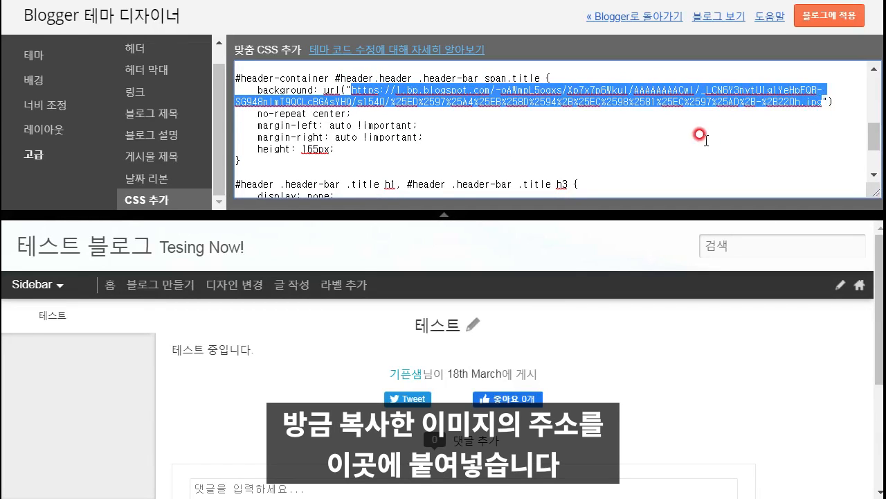
{"action": "left_click", "coordinate": [429, 92]}
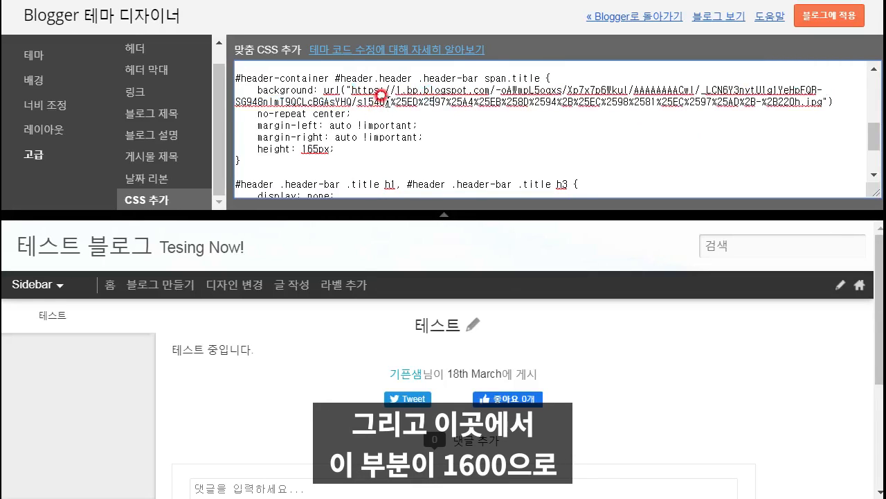
{"action": "left_click_drag", "start_coordinate": [385, 100], "coordinate": [357, 100]}
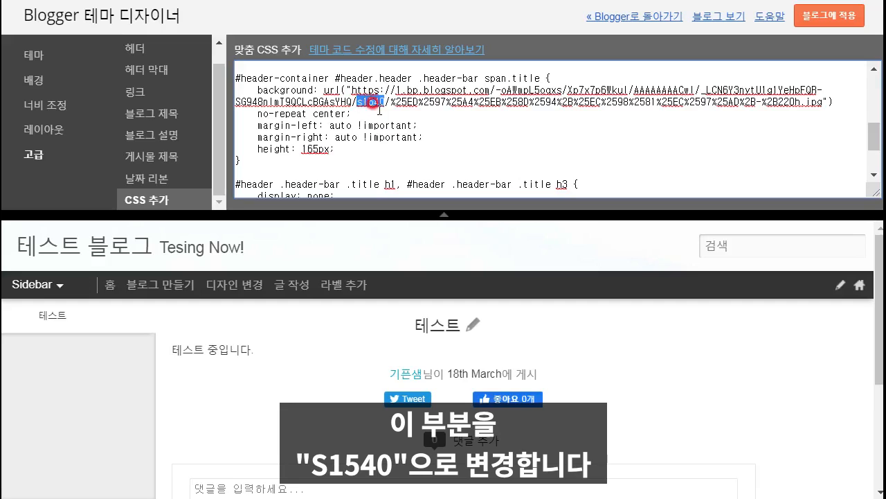
{"action": "left_click", "coordinate": [379, 100]}
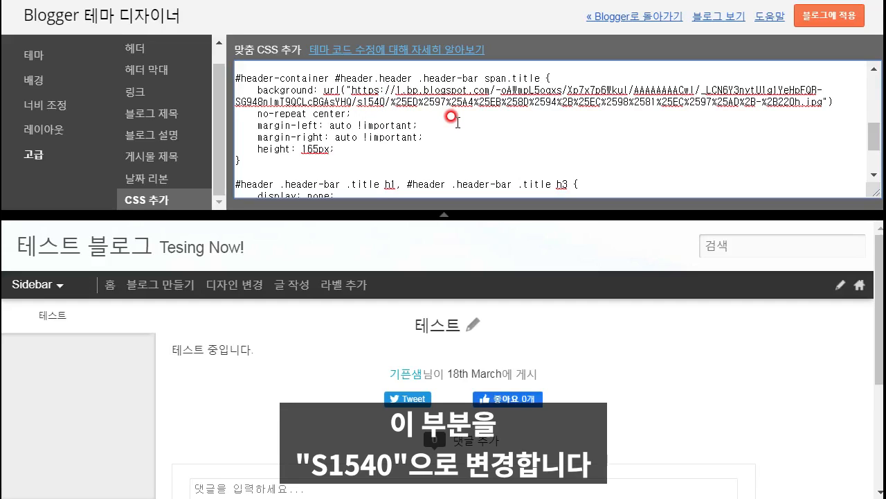
{"action": "left_click", "coordinate": [824, 20]}
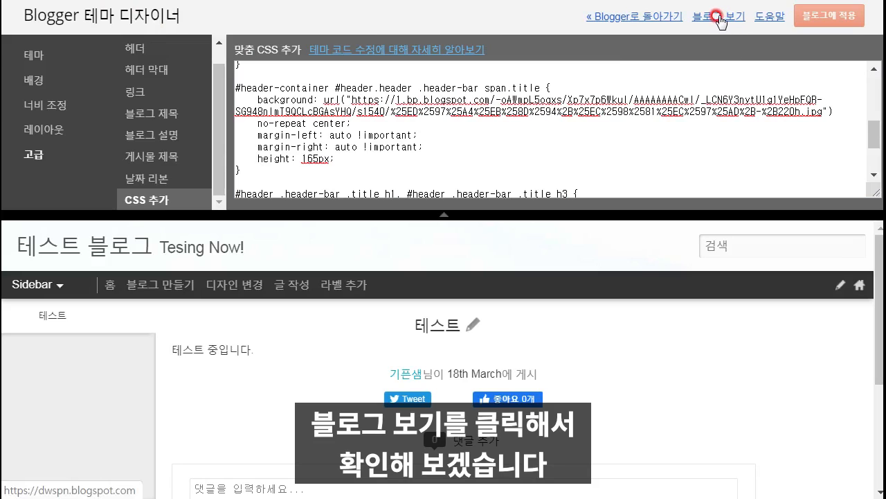
Open the live blog and check the CSS-inserted header image in the default Sidebar view and the 스냅샷 view
{"action": "left_click", "coordinate": [717, 17]}
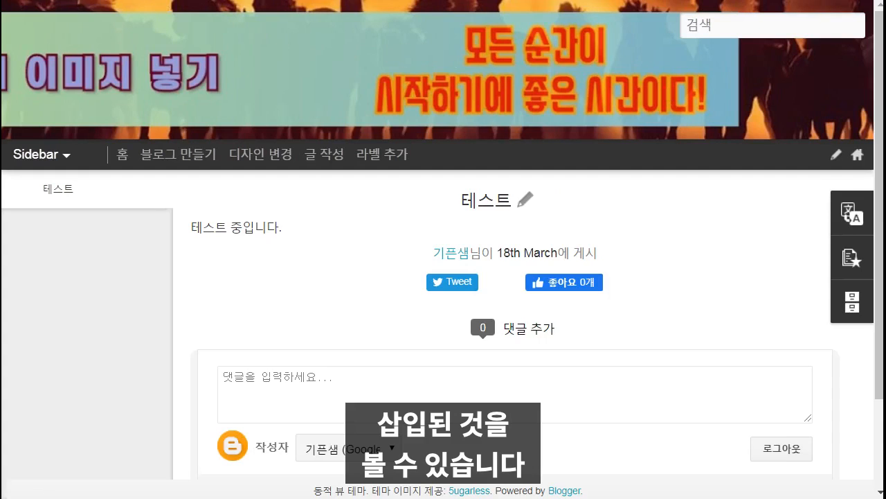
{"action": "left_click", "coordinate": [66, 156]}
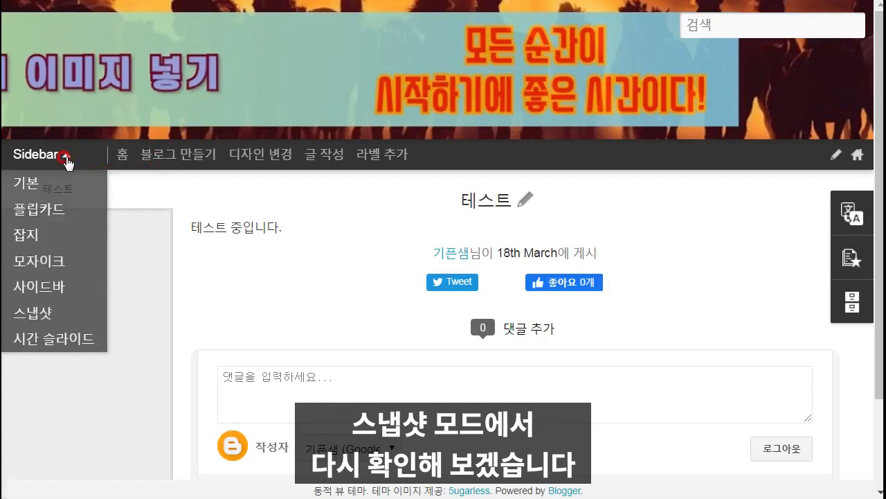
{"action": "left_click", "coordinate": [43, 315]}
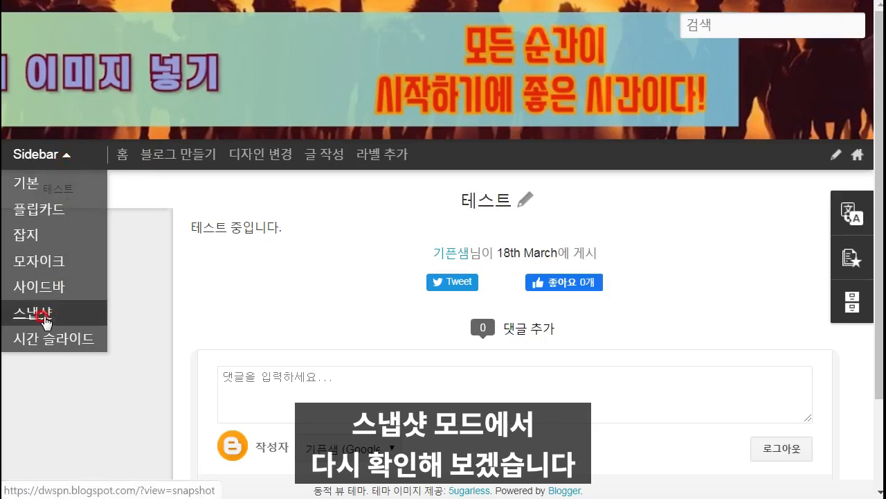
{"action": "left_click", "coordinate": [43, 315]}
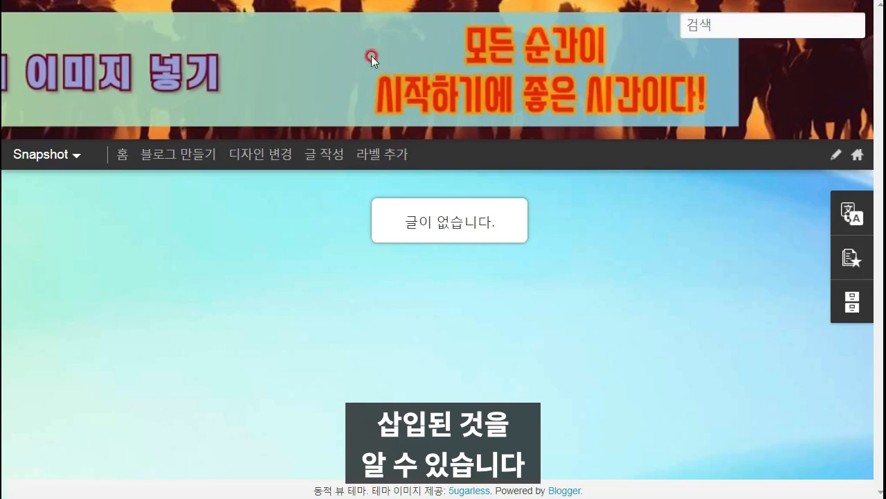
{"action": "left_click", "coordinate": [389, 23]}
{"action": "left_click", "coordinate": [512, 31]}
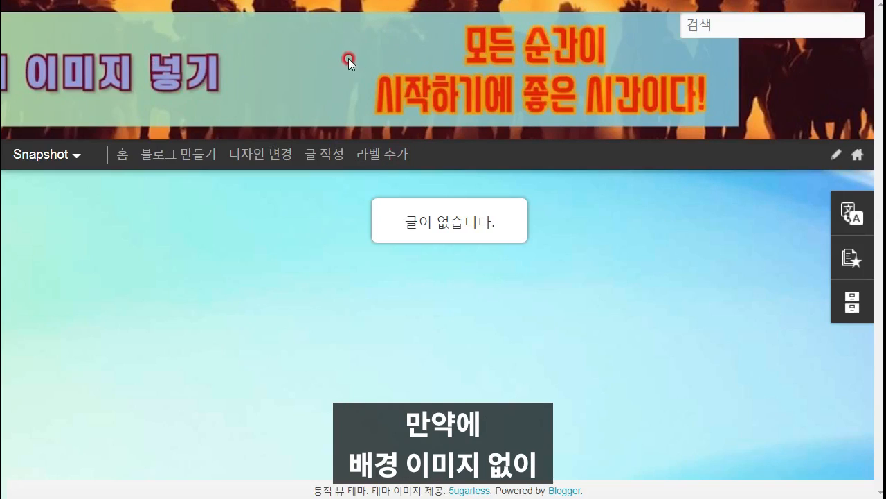
{"action": "left_click", "coordinate": [616, 95]}
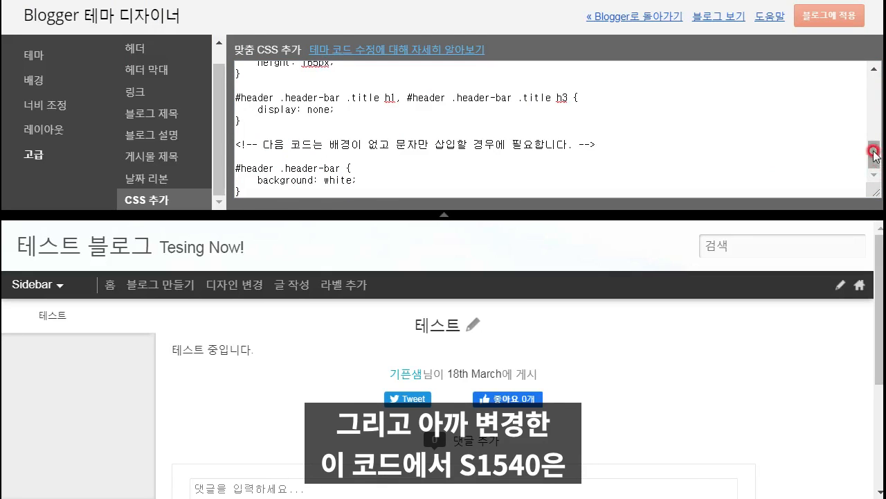
Find the title background rule in the custom CSS and highlight the s1540 size segment of its image address
{"action": "left_click_drag", "start_coordinate": [873, 154], "coordinate": [873, 133]}
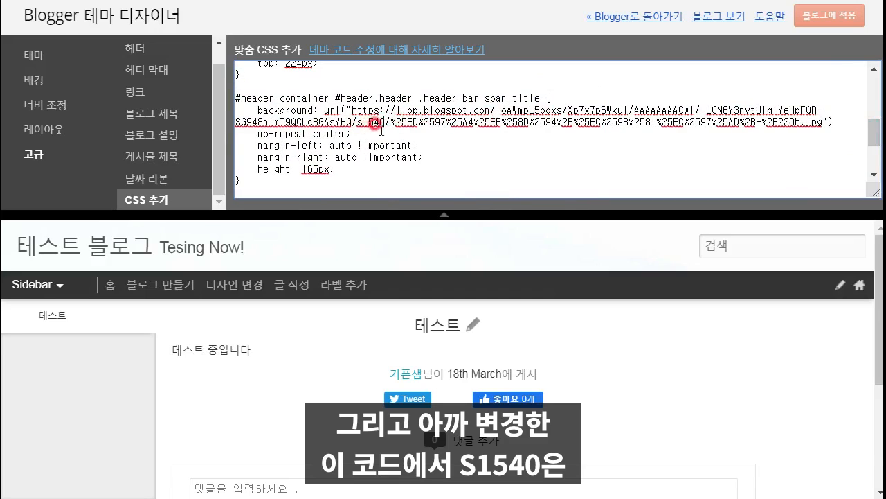
{"action": "left_click_drag", "start_coordinate": [385, 122], "coordinate": [354, 116]}
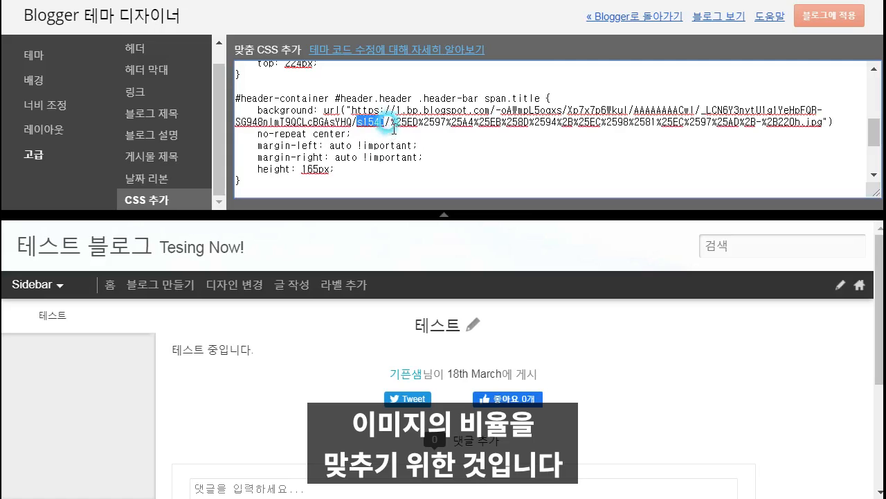
{"action": "left_click", "coordinate": [387, 111]}
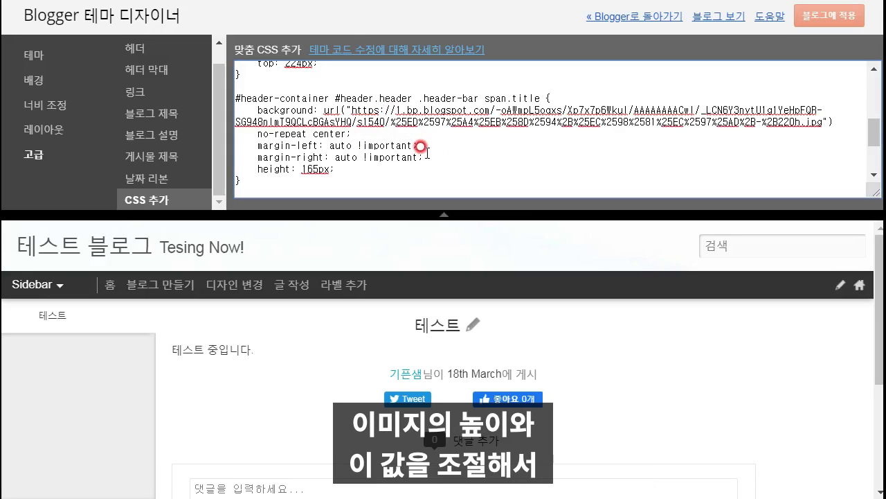
{"action": "left_click_drag", "start_coordinate": [385, 122], "coordinate": [361, 122]}
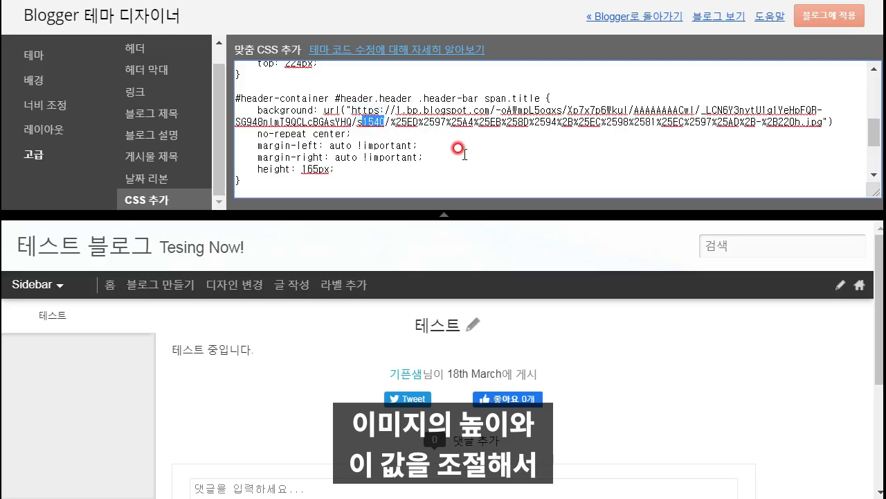